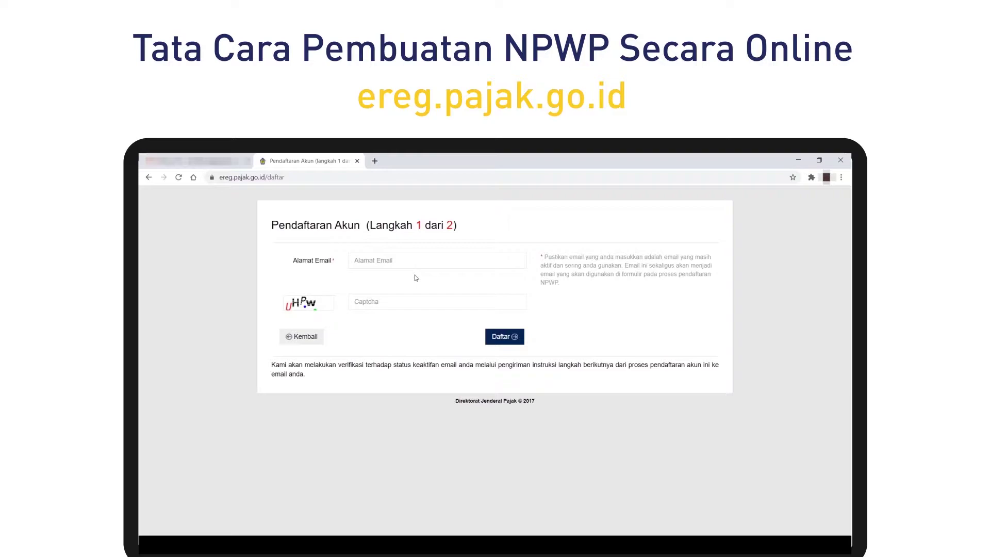
Register a DJP Online account with the email address and captcha, then dismiss the Sukses dialog.
{"action": "left_click", "coordinate": [402, 260]}
{"action": "left_click", "coordinate": [437, 302]}
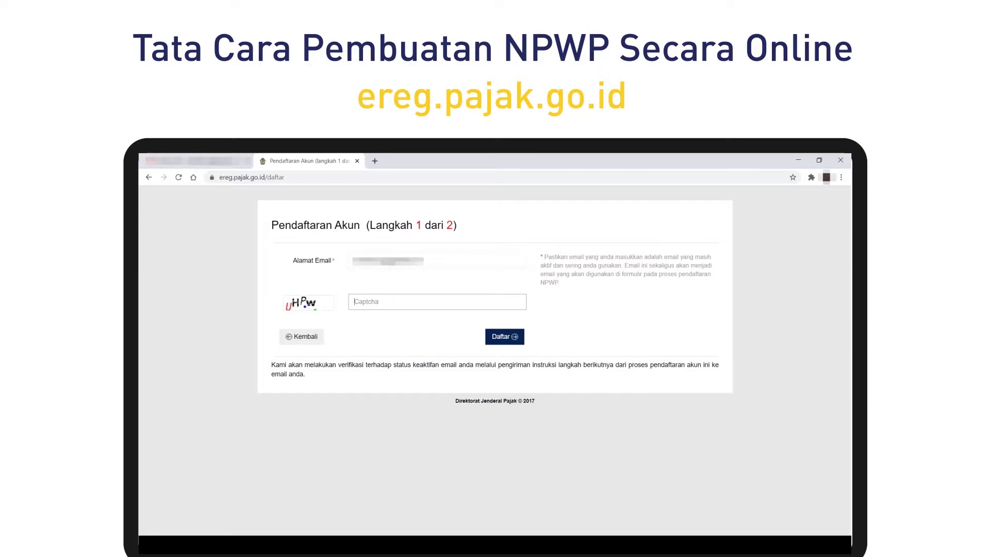
{"action": "type", "text": "UHPW"}
{"action": "left_click", "coordinate": [513, 341]}
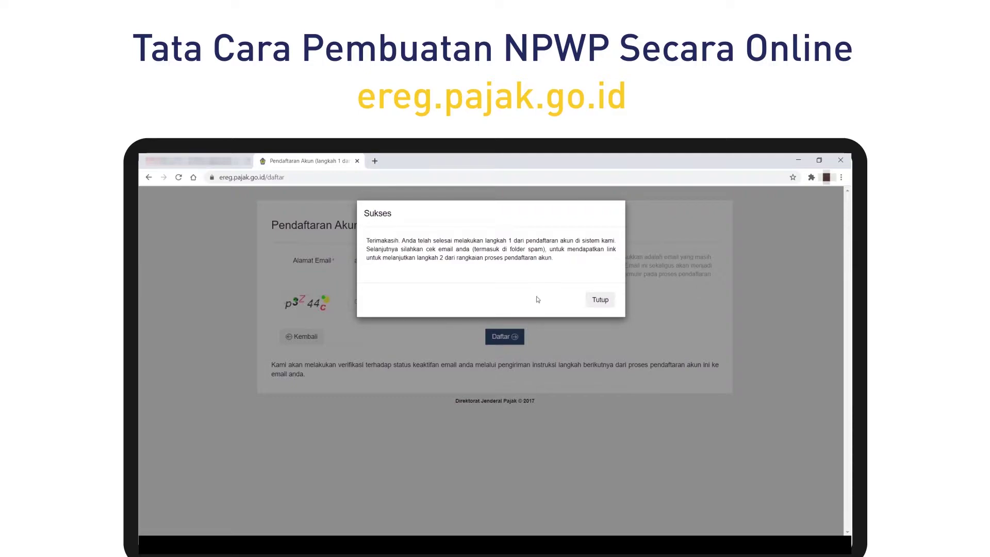
{"action": "left_click", "coordinate": [599, 301]}
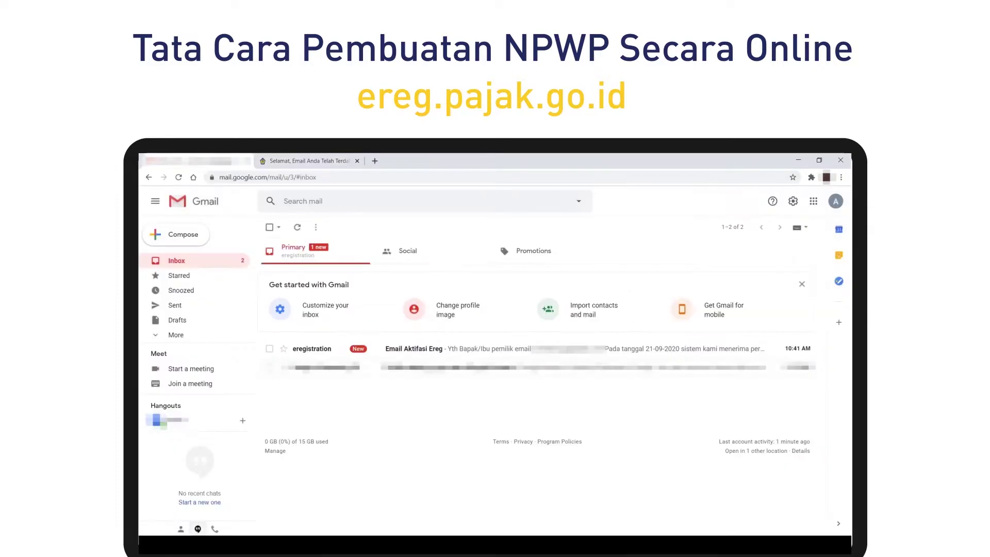
Refresh the Gmail inbox, open Email Aktifasi Ereg and follow its link verifikasi.
{"action": "left_click", "coordinate": [227, 160]}
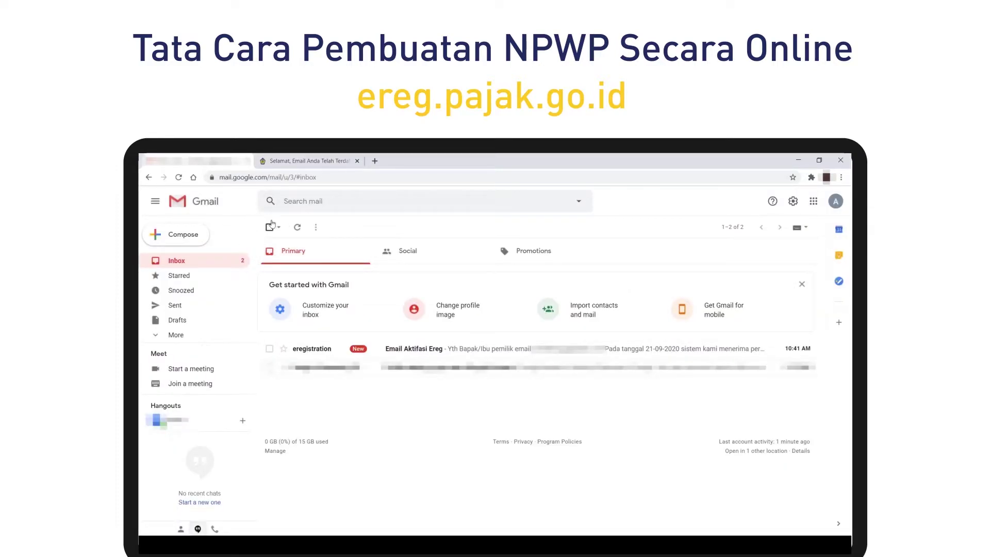
{"action": "left_click", "coordinate": [297, 228]}
{"action": "left_click", "coordinate": [385, 352]}
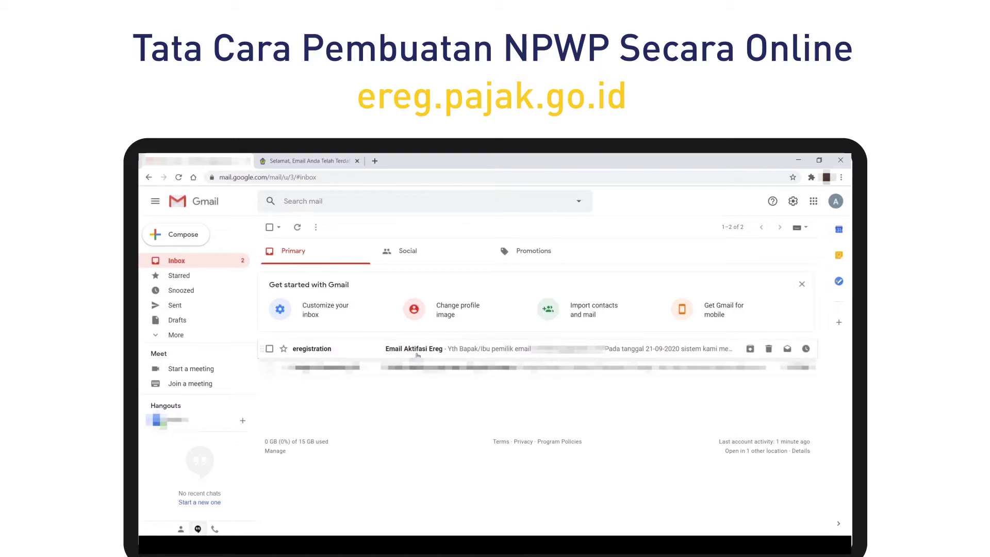
{"action": "left_click", "coordinate": [417, 354]}
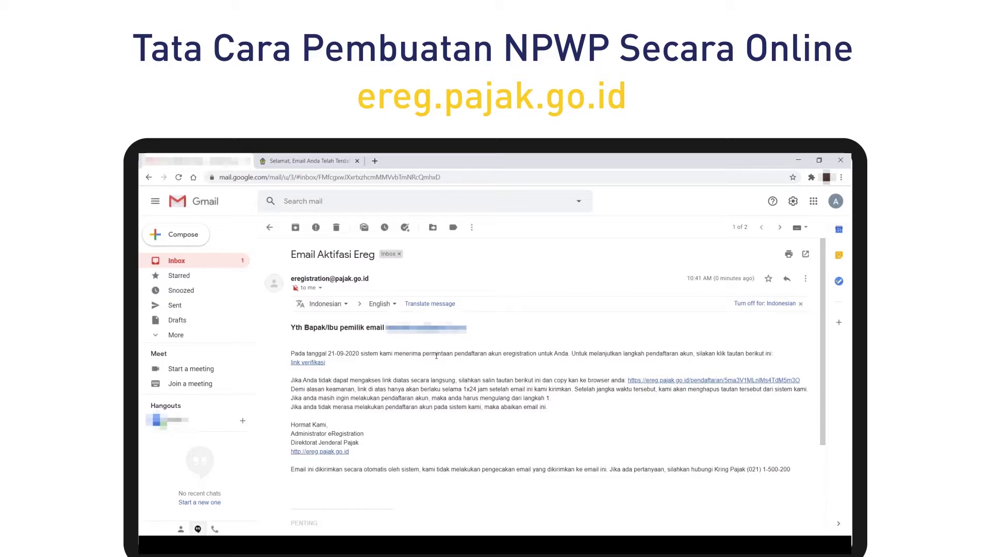
{"action": "left_click", "coordinate": [308, 362]}
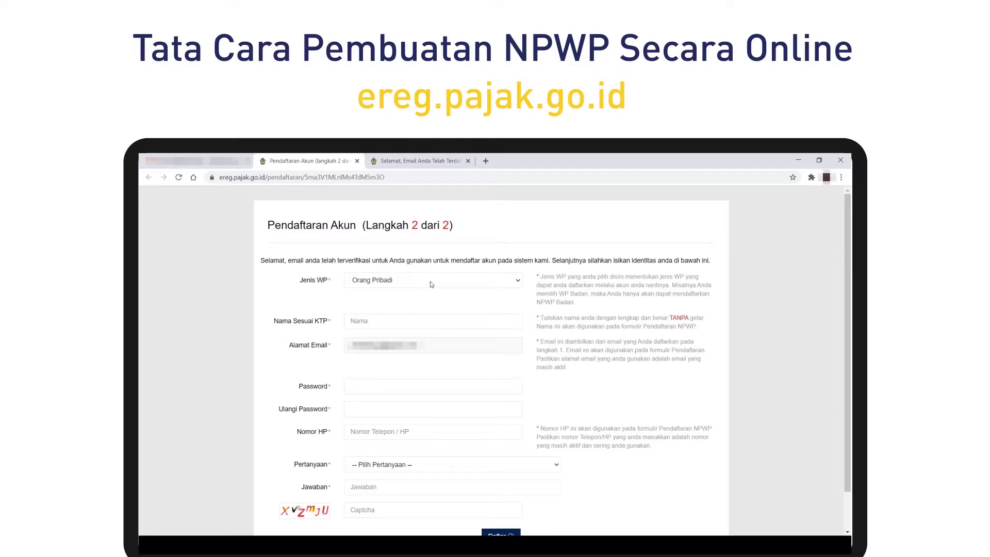
Enter the name as on the KTP, the account password and the mobile phone number.
{"action": "left_click", "coordinate": [429, 321]}
{"action": "key", "text": "ctrl+v"}
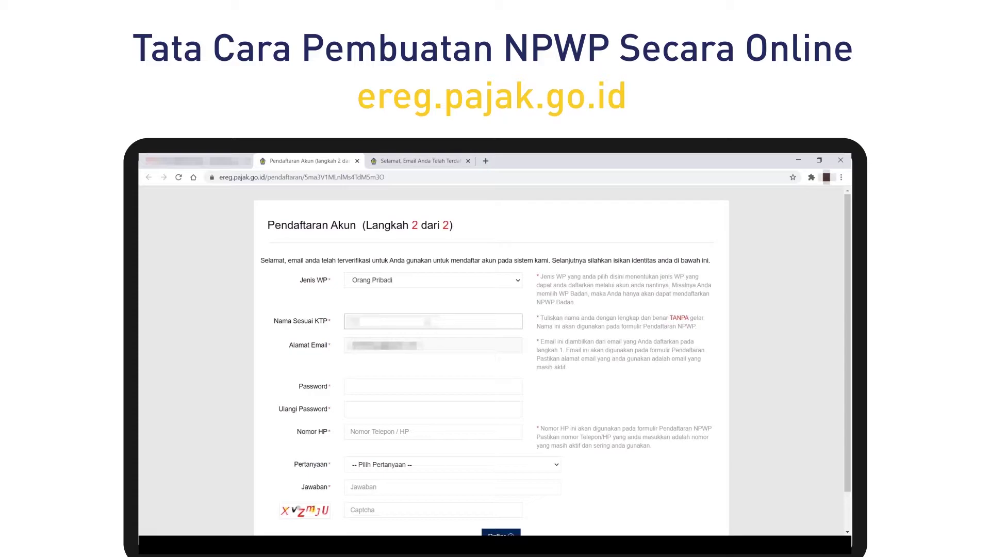
{"action": "left_click", "coordinate": [404, 386]}
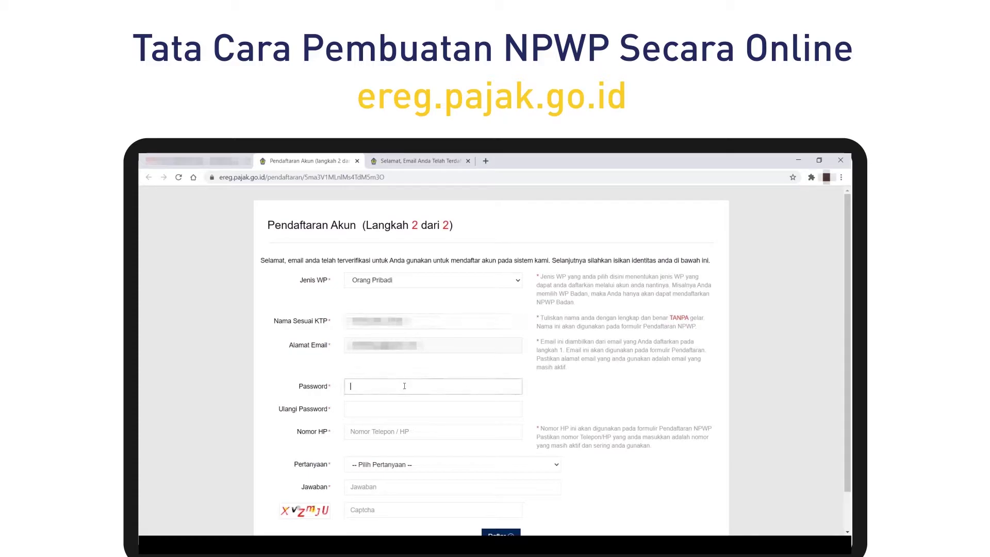
{"action": "type", "text": "•••••••••"}
{"action": "key", "text": "Tab"}
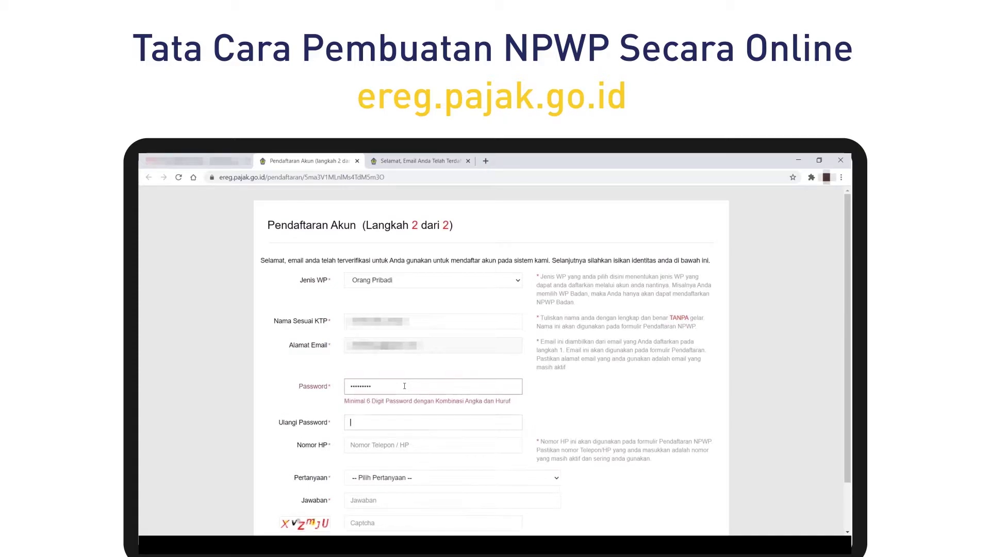
{"action": "left_click", "coordinate": [405, 386]}
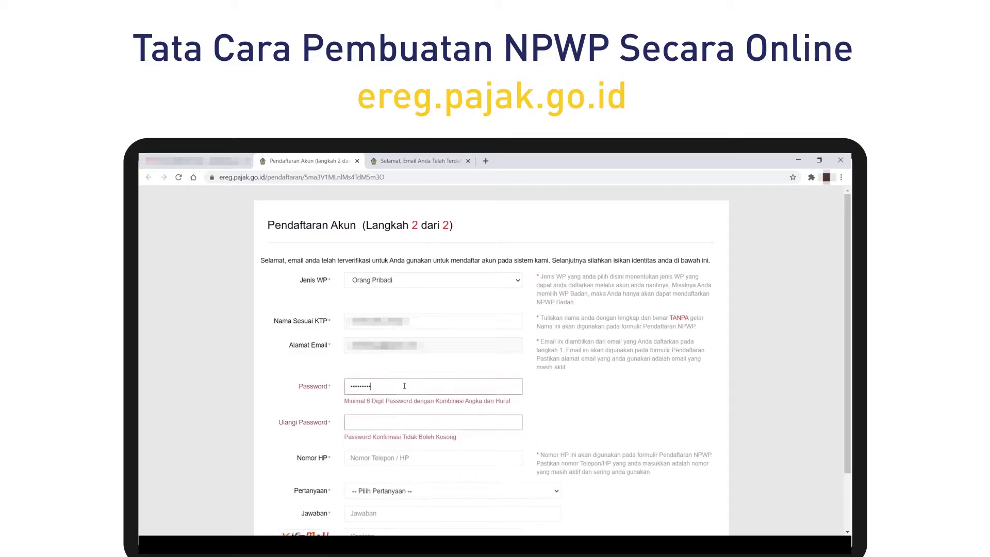
{"action": "key", "text": "BackSpace"}
{"action": "key", "text": "BackSpace"}
{"action": "key", "text": "BackSpace"}
{"action": "key", "text": "BackSpace"}
{"action": "key", "text": "BackSpace"}
{"action": "key", "text": "BackSpace"}
{"action": "key", "text": "BackSpace"}
{"action": "key", "text": "BackSpace"}
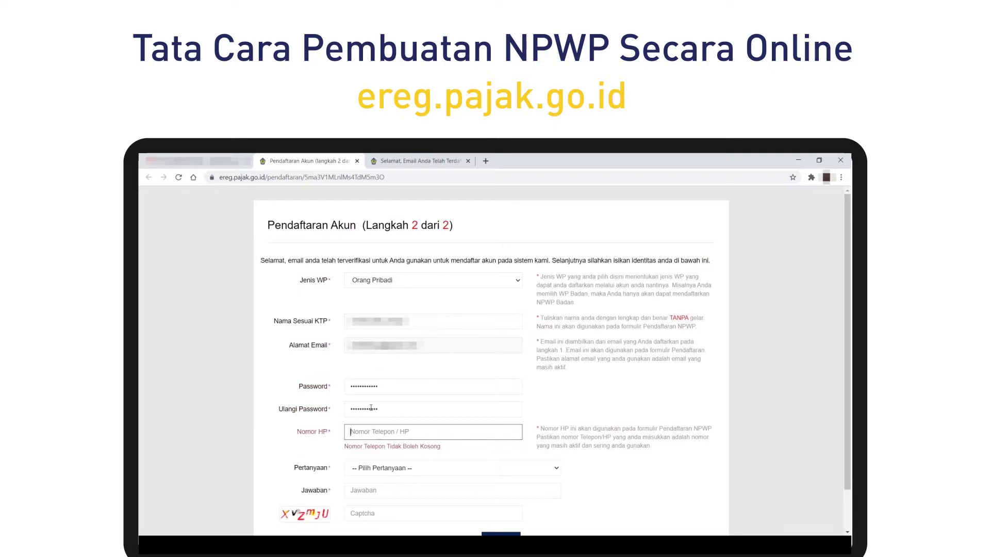
{"action": "type", "text": "08123456789"}
Choose the pet-name security question, give its answer and captcha, and submit step 2.
{"action": "key", "text": "Tab"}
{"action": "key", "text": "Down"}
{"action": "scroll", "coordinate": [395, 435], "scroll_direction": "down", "scroll_amount": 1}
{"action": "left_click", "coordinate": [396, 438]}
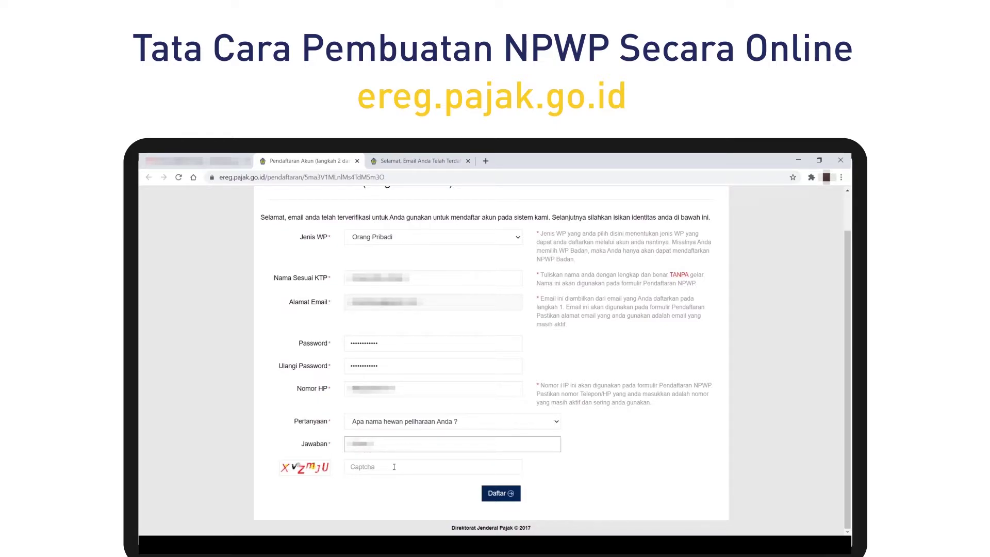
{"action": "left_click", "coordinate": [394, 467]}
{"action": "type", "text": "XVZmJU"}
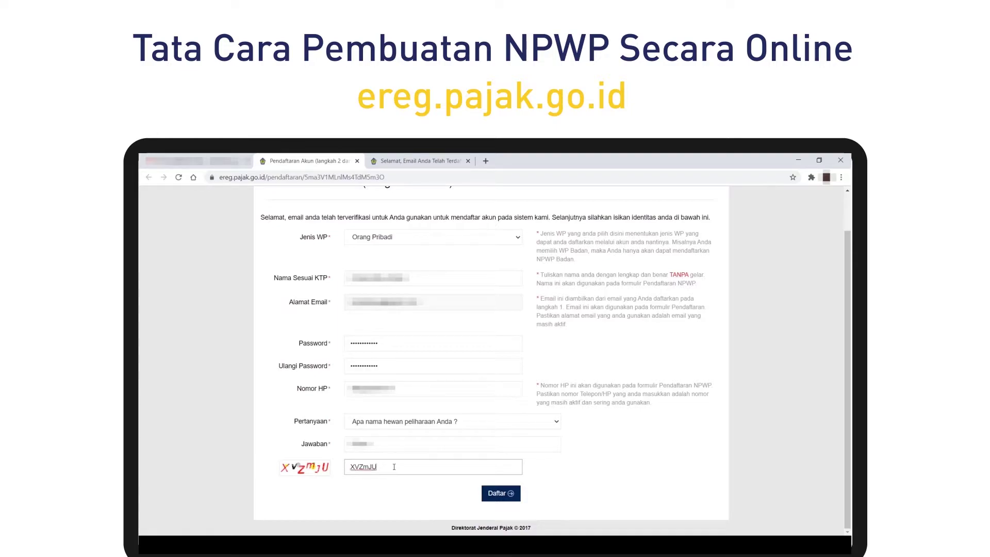
{"action": "left_click", "coordinate": [496, 494]}
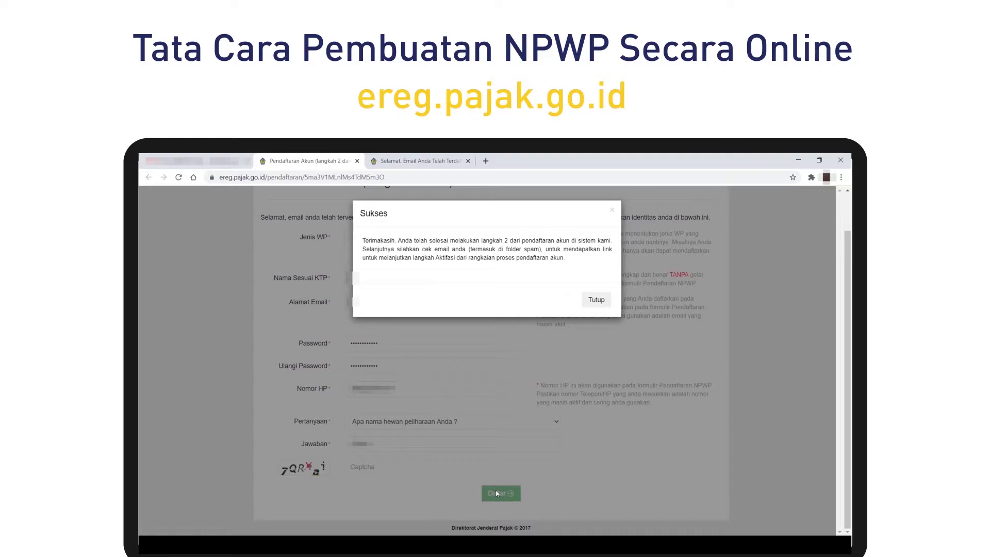
{"action": "left_click", "coordinate": [598, 300]}
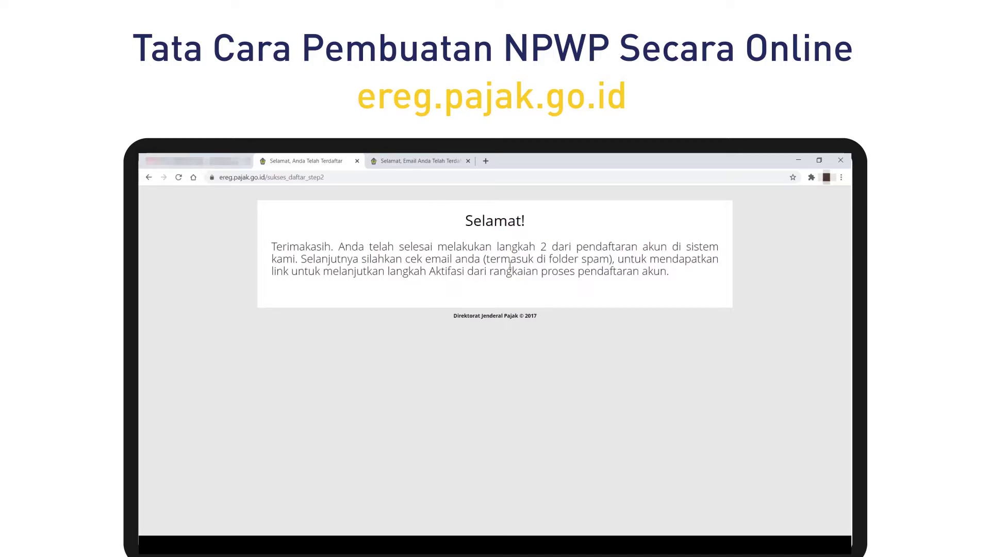
{"action": "left_click", "coordinate": [222, 160]}
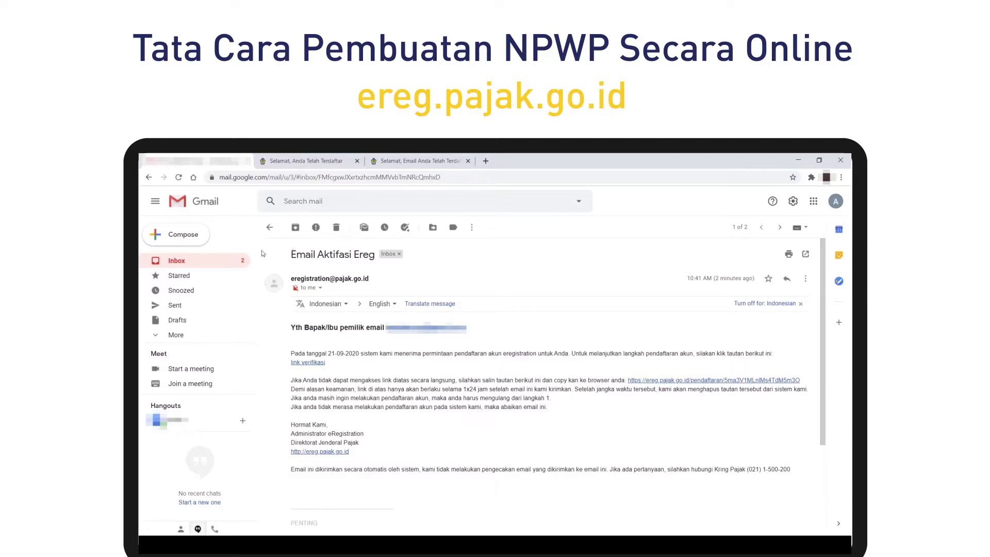
Open Email Aktifasi Akun from the inbox and follow its link aktivasi.
{"action": "left_click", "coordinate": [270, 229]}
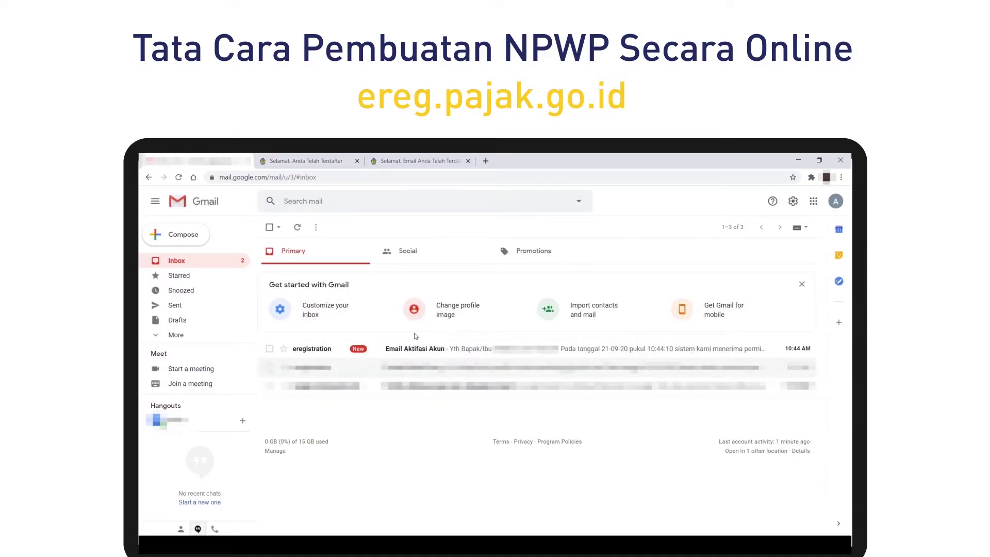
{"action": "left_click", "coordinate": [433, 352]}
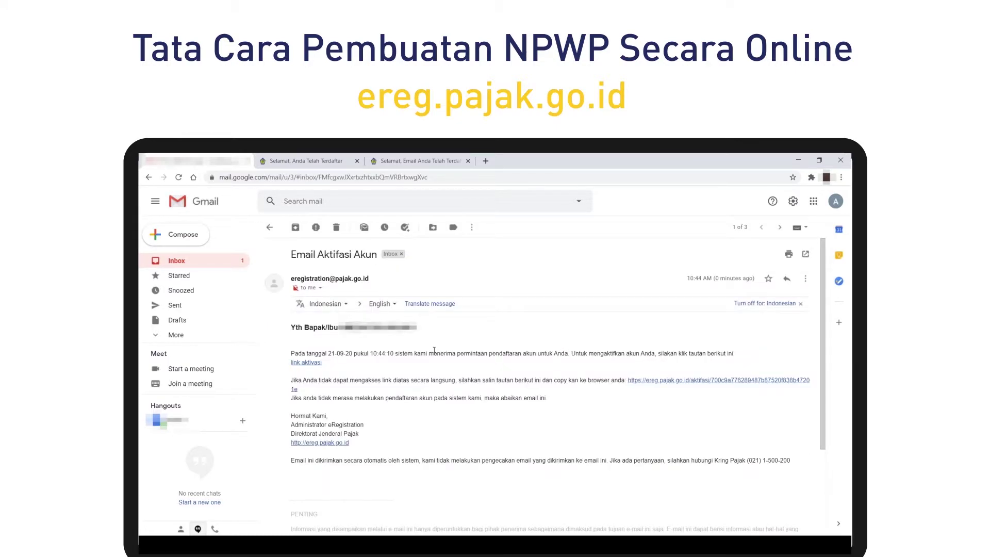
{"action": "left_click", "coordinate": [309, 365]}
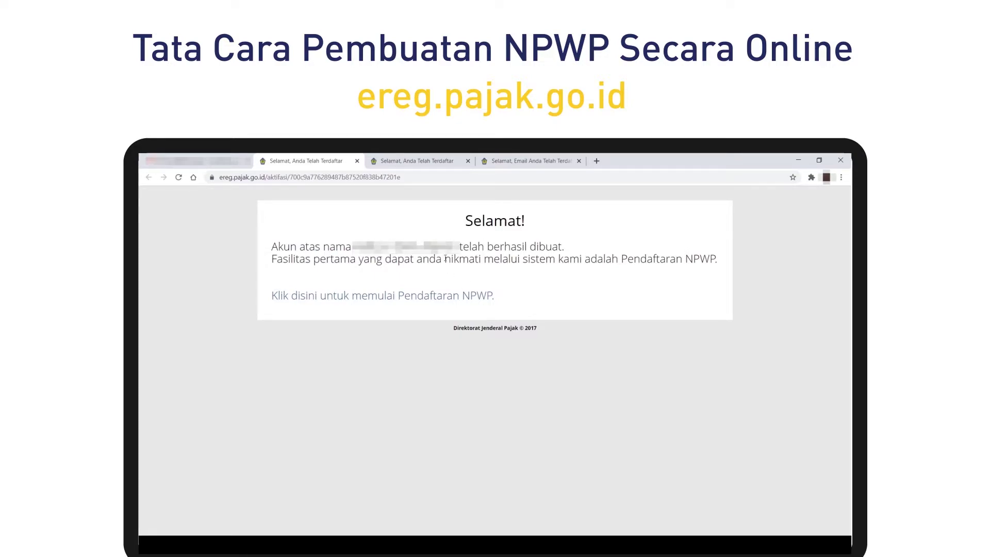
Start Pendaftaran NPWP and log in with the account email, password and captcha.
{"action": "left_click", "coordinate": [408, 299]}
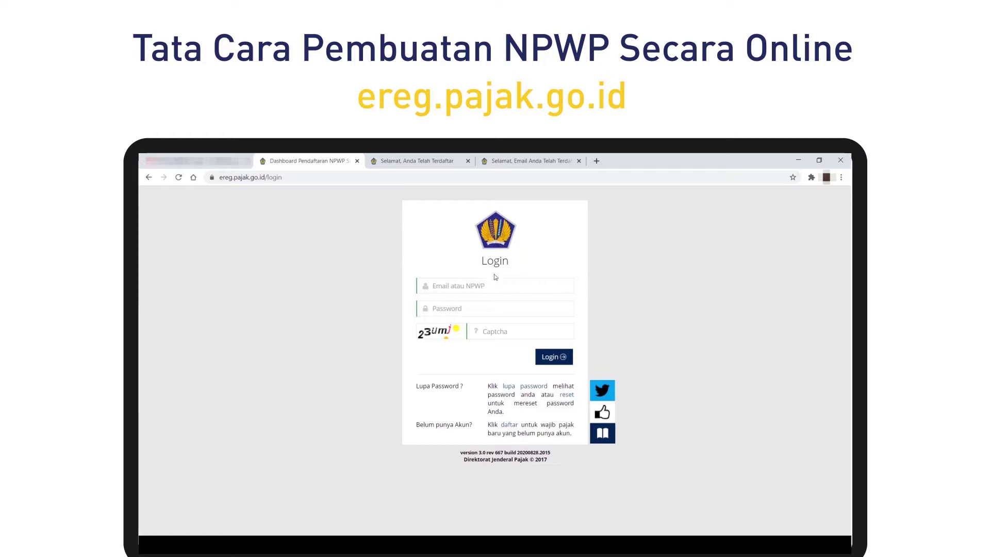
{"action": "left_click", "coordinate": [476, 285]}
{"action": "key", "text": "ctrl+v"}
{"action": "type", "text": "mail"}
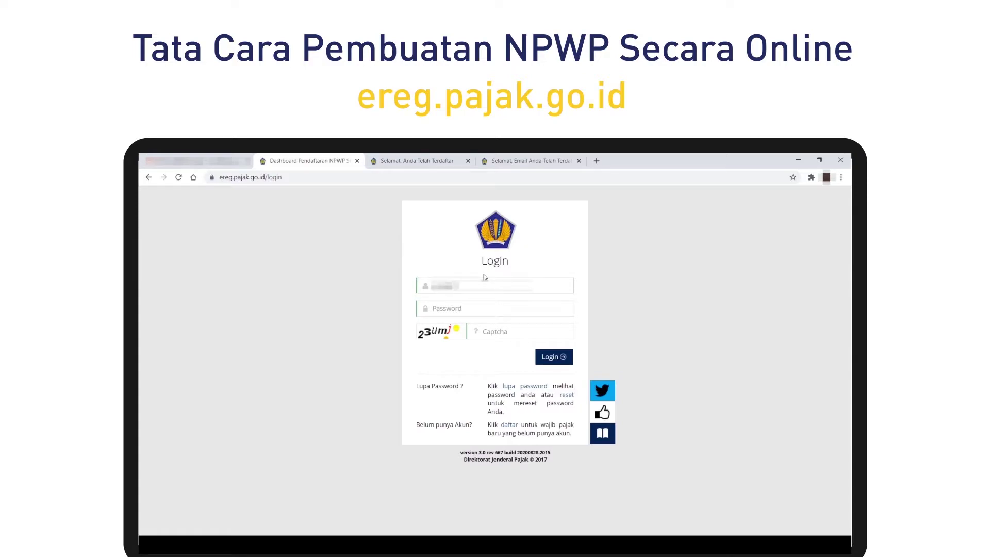
{"action": "type", "text": "gmail.com"}
{"action": "key", "text": "Tab"}
{"action": "type", "text": "•••••••••"}
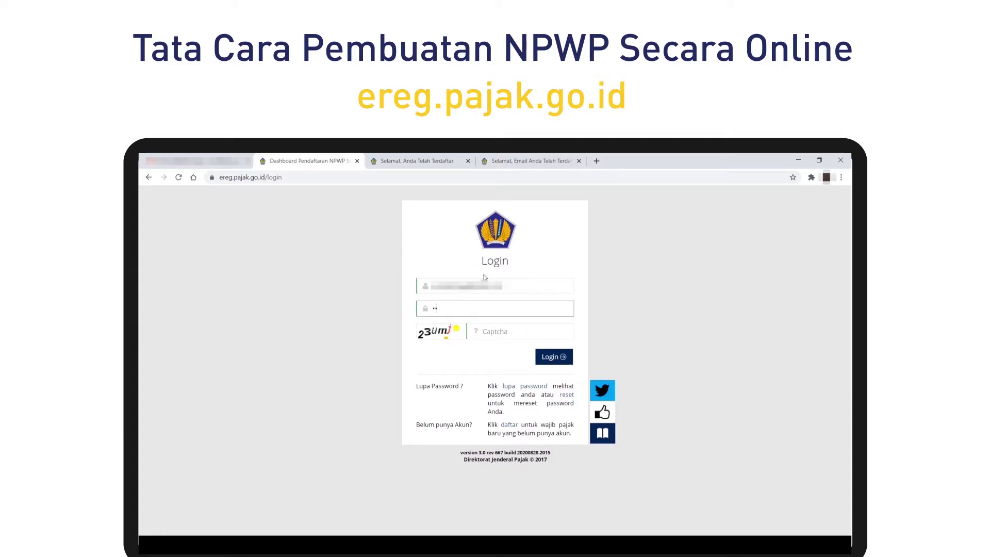
{"action": "type", "text": "•••"}
{"action": "key", "text": "Tab"}
{"action": "type", "text": "1"}
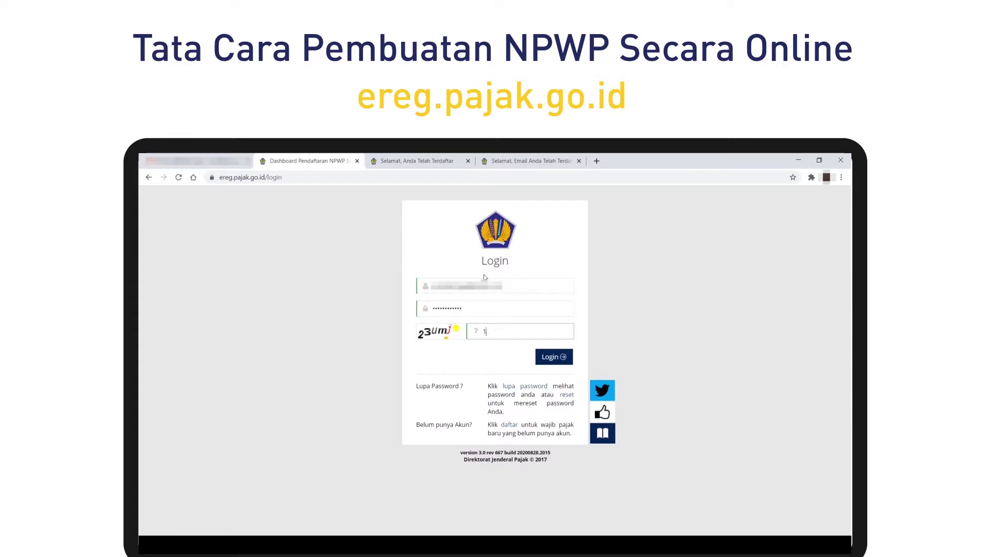
{"action": "type", "text": "3umj"}
{"action": "left_click", "coordinate": [562, 356]}
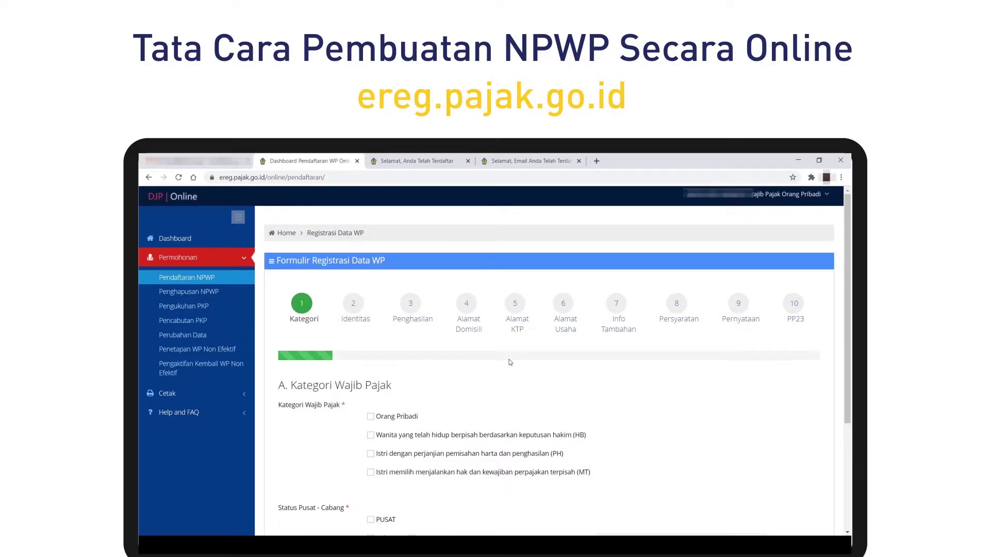
Set the taxpayer category to Orang Pribadi, status PUSAT and citizenship WNI.
{"action": "scroll", "coordinate": [481, 360], "scroll_direction": "down", "scroll_amount": 1}
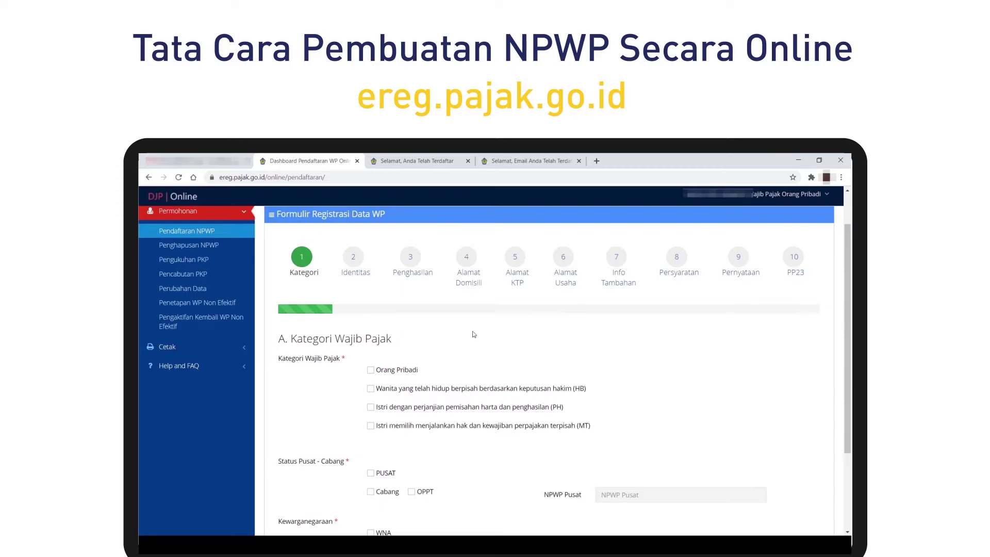
{"action": "left_click", "coordinate": [370, 370]}
{"action": "scroll", "coordinate": [448, 350], "scroll_direction": "down", "scroll_amount": 2}
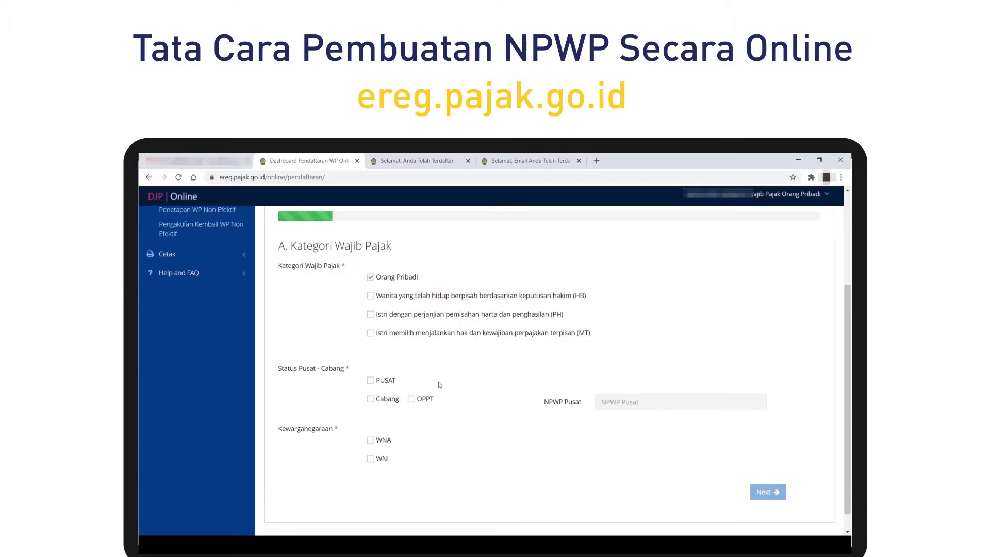
{"action": "left_click", "coordinate": [370, 380]}
{"action": "scroll", "coordinate": [462, 359], "scroll_direction": "down", "scroll_amount": 1}
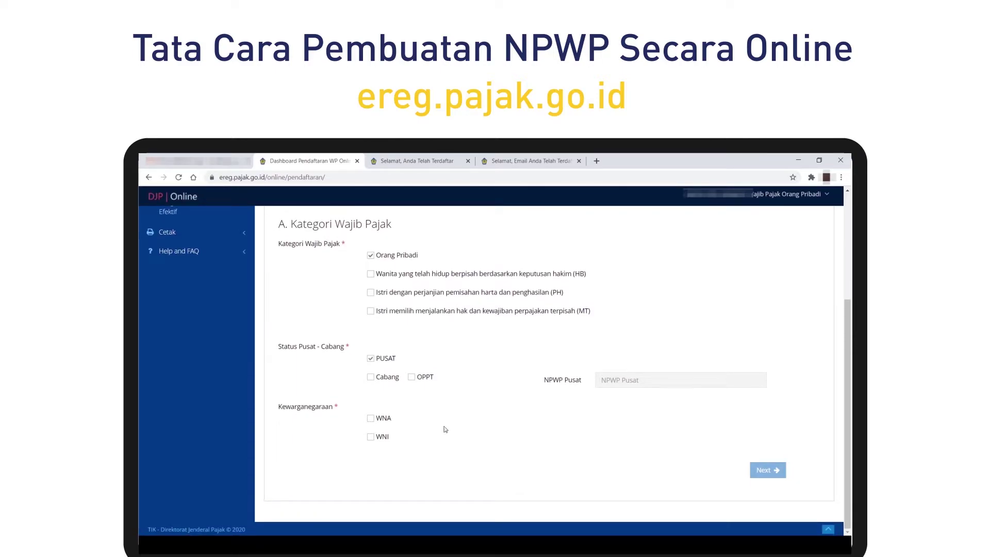
{"action": "left_click", "coordinate": [371, 437]}
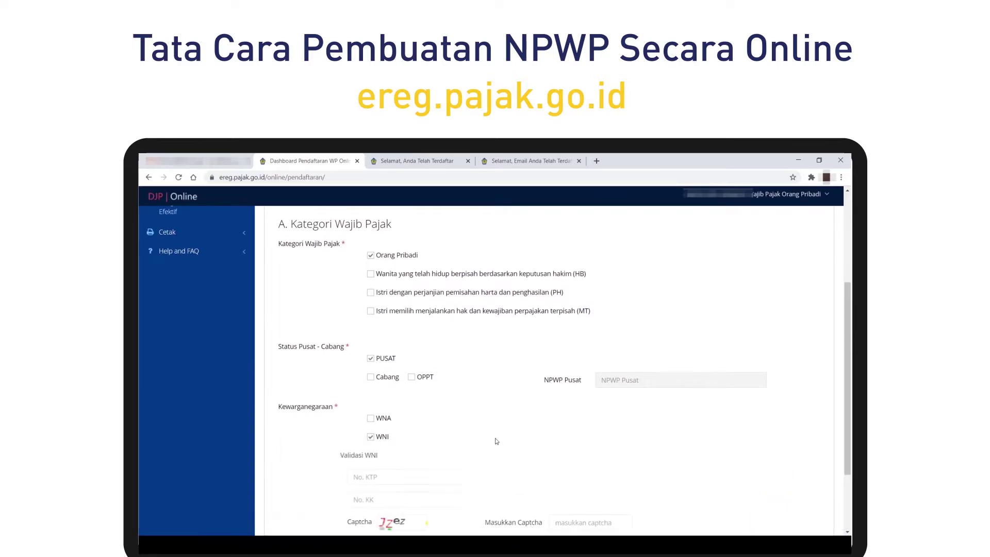
{"action": "scroll", "coordinate": [498, 439], "scroll_direction": "down", "scroll_amount": 2}
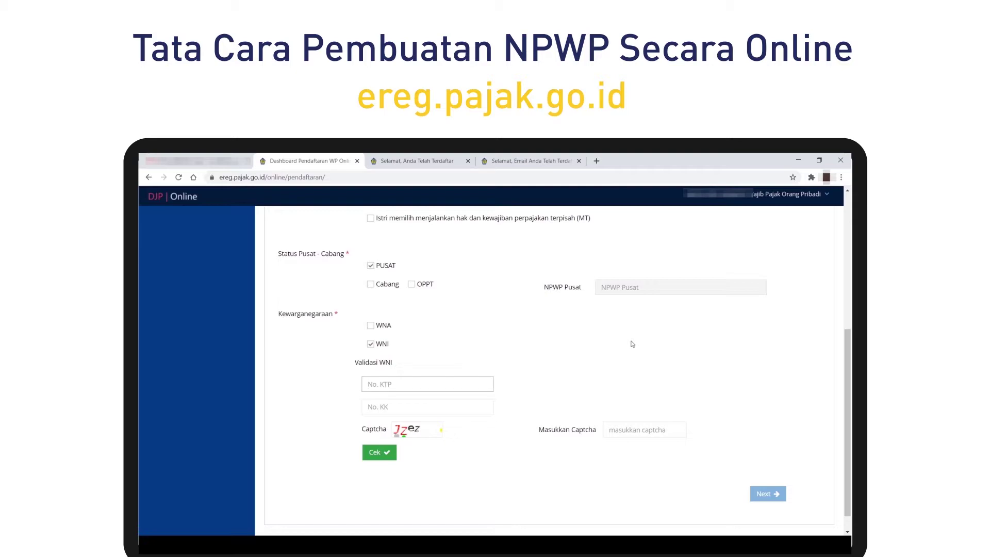
Enter the KTP and KK numbers, validate them with the captcha, and continue.
{"action": "key", "text": "ctrl+v"}
{"action": "key", "text": "Tab"}
{"action": "key", "text": "ctrl+v"}
{"action": "type", "text": "0000"}
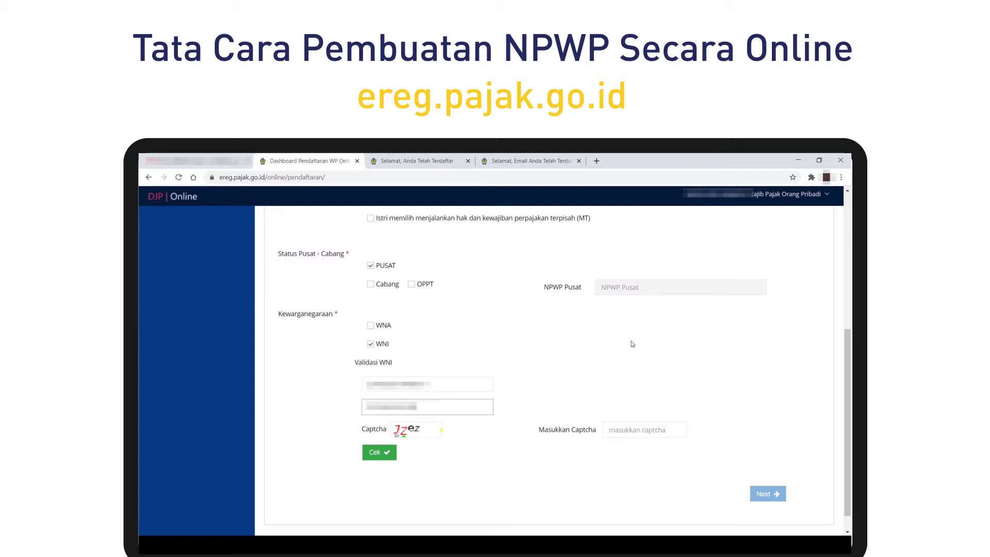
{"action": "key", "text": "Tab"}
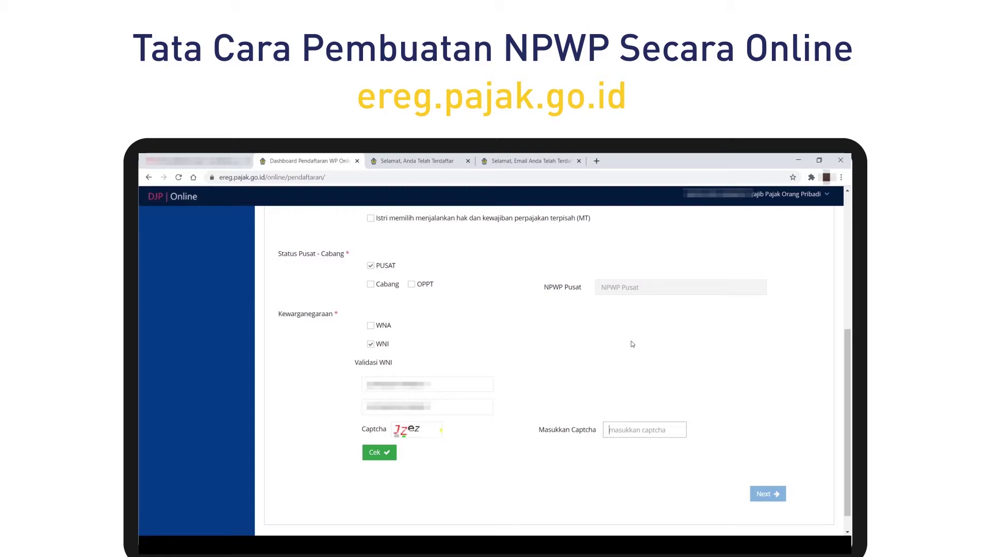
{"action": "type", "text": "JZez"}
{"action": "left_click", "coordinate": [388, 453]}
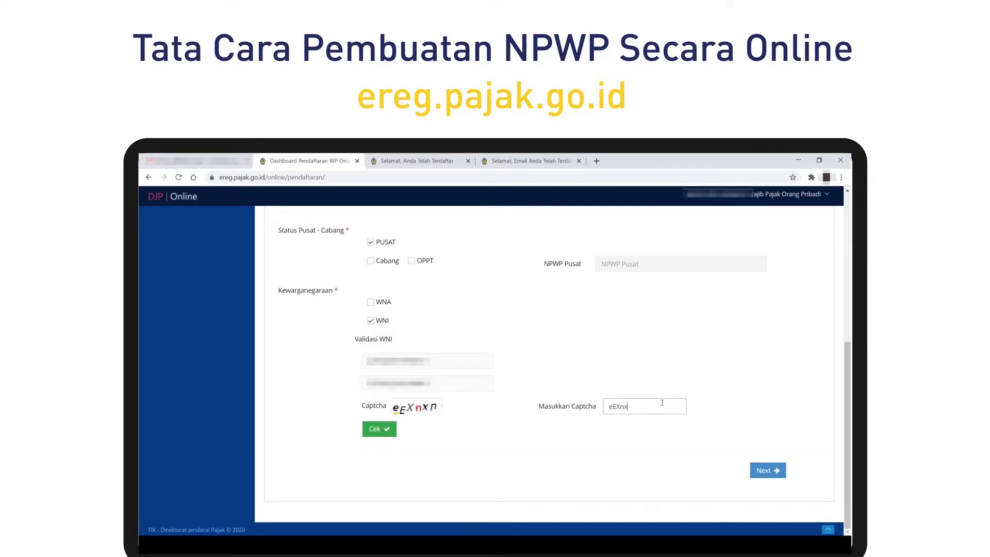
{"action": "type", "text": "xn"}
{"action": "left_click", "coordinate": [773, 470]}
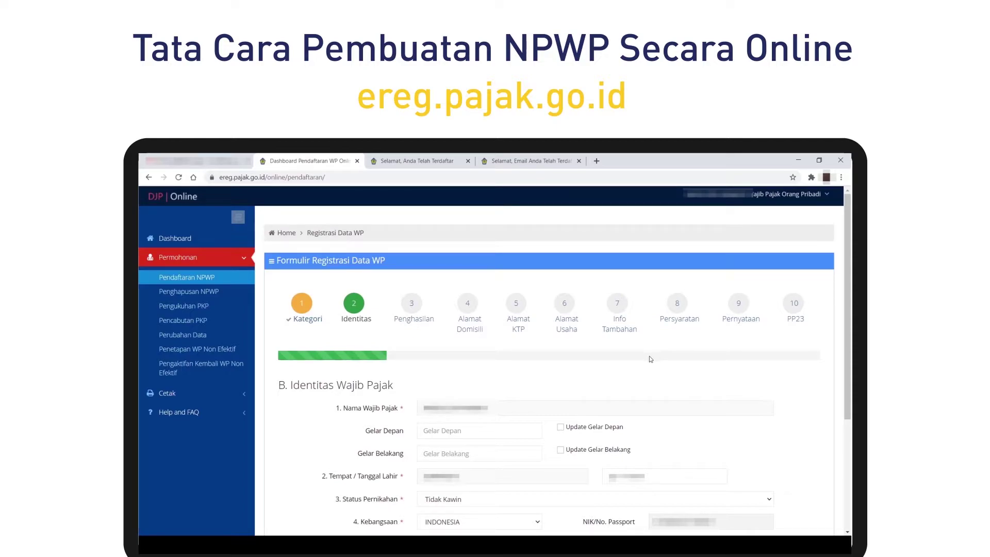
Scroll through the prefilled Identitas Wajib Pajak details and continue to Sumber Penghasilan.
{"action": "scroll", "coordinate": [639, 357], "scroll_direction": "down", "scroll_amount": 1}
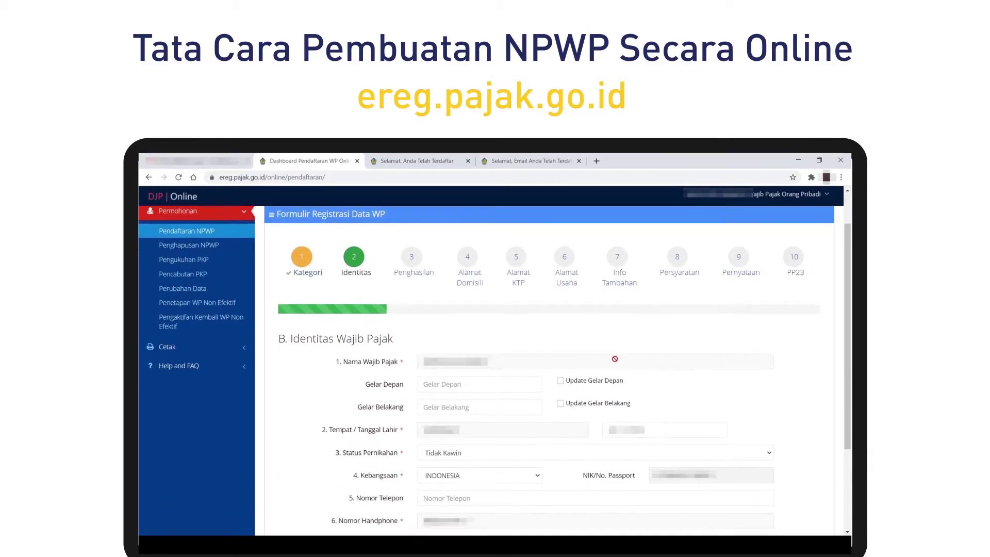
{"action": "scroll", "coordinate": [615, 357], "scroll_direction": "down", "scroll_amount": 2}
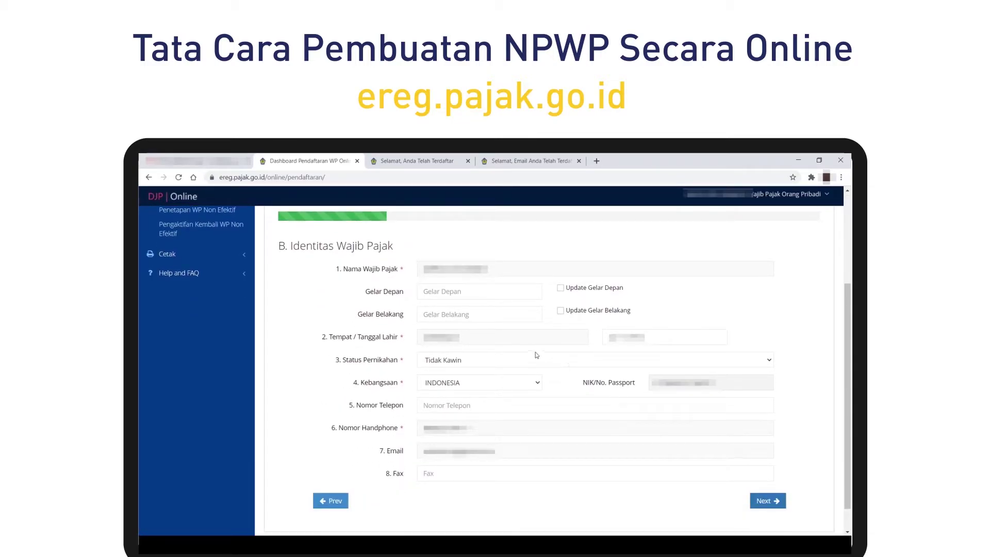
{"action": "scroll", "coordinate": [473, 407], "scroll_direction": "down", "scroll_amount": 1}
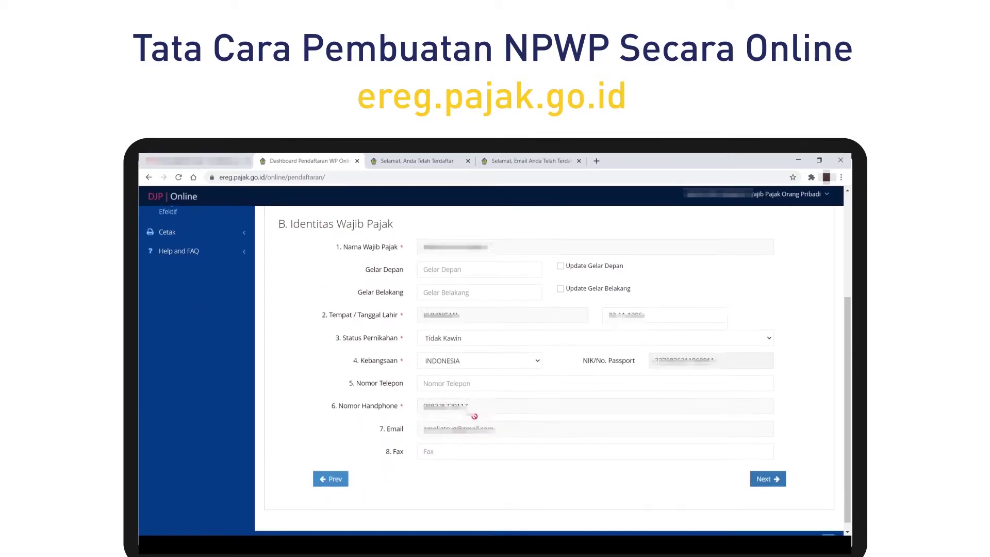
{"action": "scroll", "coordinate": [463, 287], "scroll_direction": "up", "scroll_amount": 2}
{"action": "scroll", "coordinate": [463, 286], "scroll_direction": "up", "scroll_amount": 3}
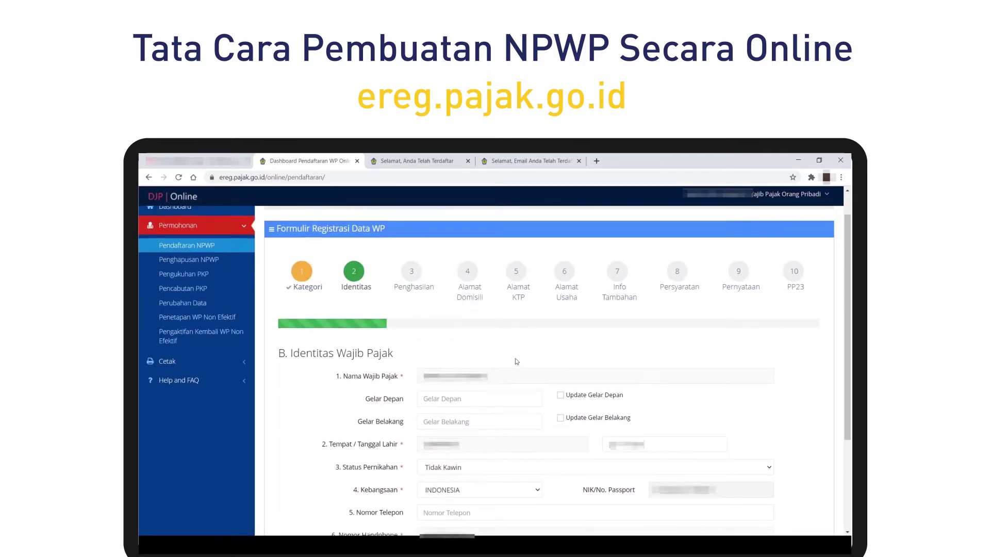
{"action": "scroll", "coordinate": [540, 362], "scroll_direction": "down", "scroll_amount": 5}
{"action": "scroll", "coordinate": [543, 335], "scroll_direction": "up", "scroll_amount": 5}
{"action": "scroll", "coordinate": [543, 334], "scroll_direction": "down", "scroll_amount": 3}
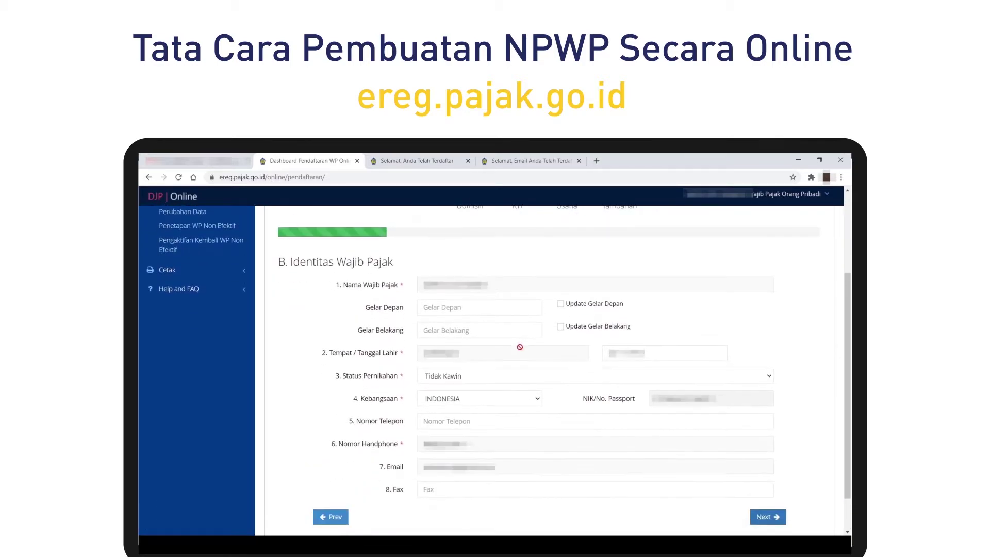
{"action": "left_click", "coordinate": [776, 512]}
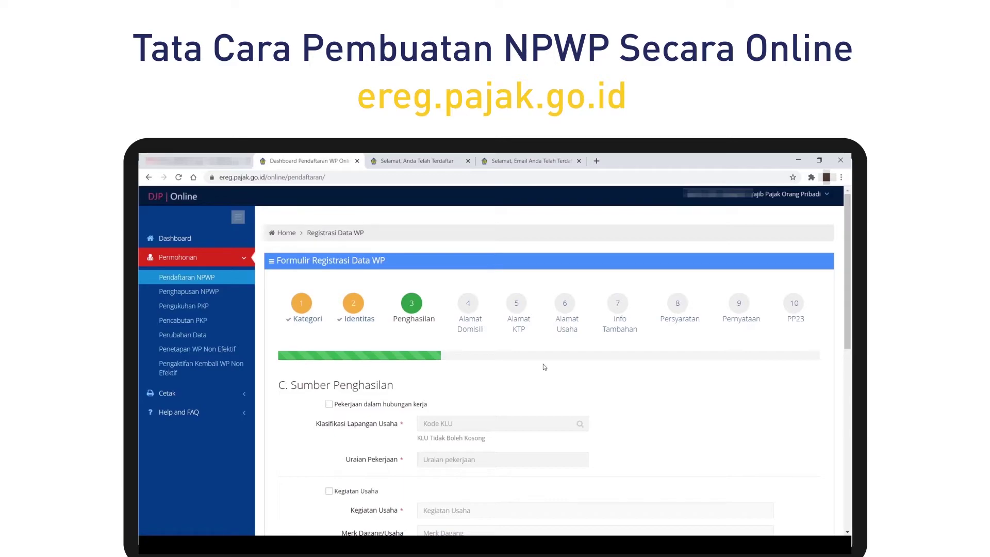
Tick Pekerjaan dalam hubungan kerja and choose KLU 96304 PEGAWAI SWASTA.
{"action": "scroll", "coordinate": [521, 360], "scroll_direction": "down", "scroll_amount": 2}
{"action": "scroll", "coordinate": [482, 354], "scroll_direction": "down", "scroll_amount": 1}
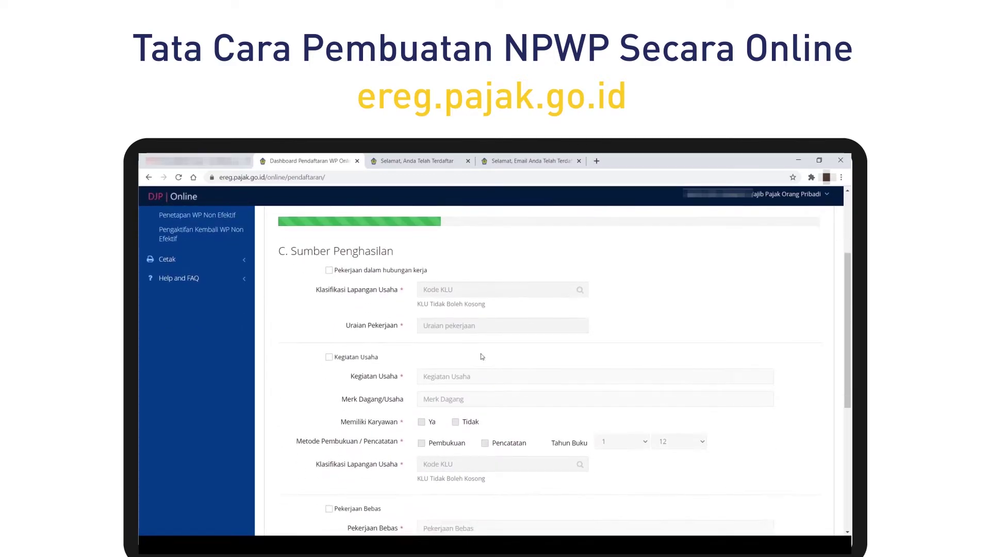
{"action": "scroll", "coordinate": [481, 353], "scroll_direction": "down", "scroll_amount": 5}
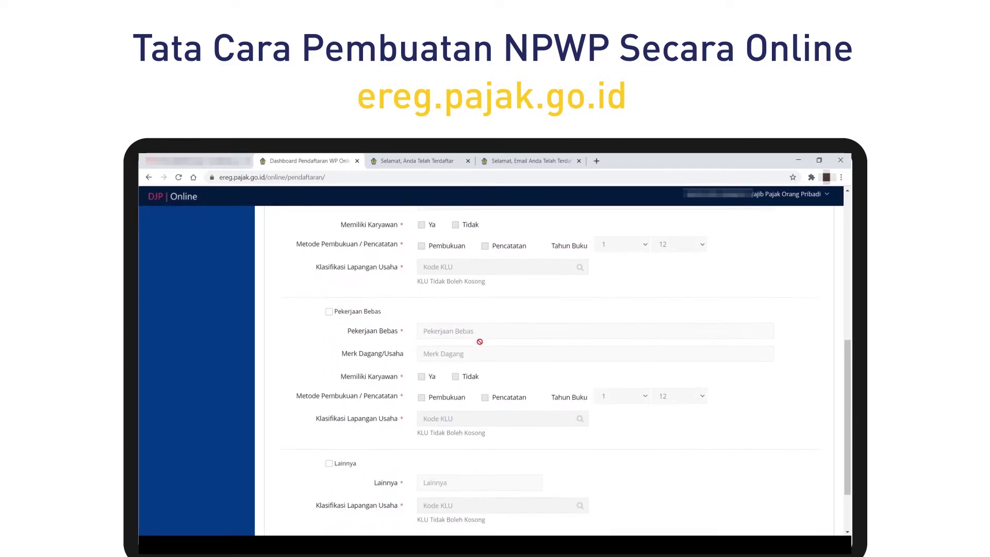
{"action": "scroll", "coordinate": [480, 342], "scroll_direction": "up", "scroll_amount": 8}
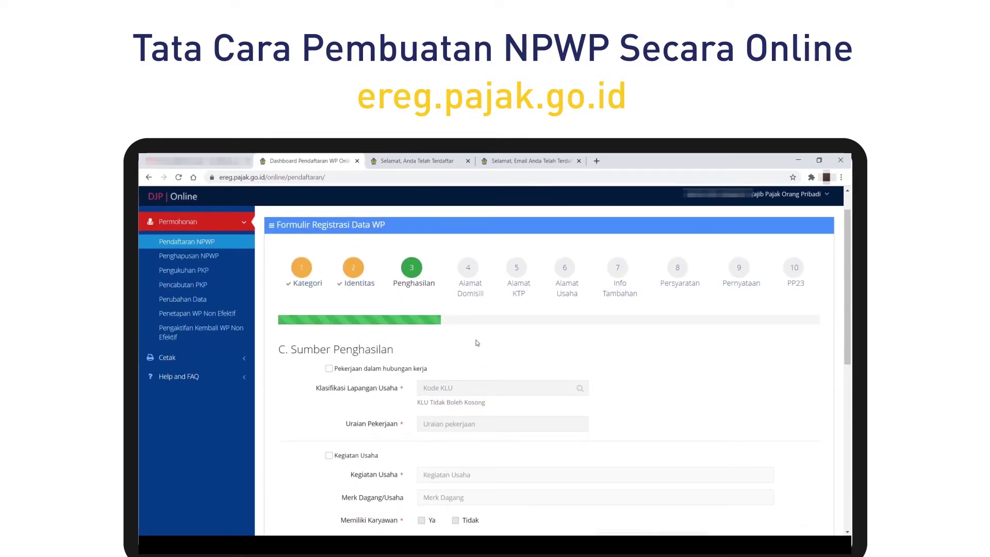
{"action": "scroll", "coordinate": [484, 335], "scroll_direction": "down", "scroll_amount": 1}
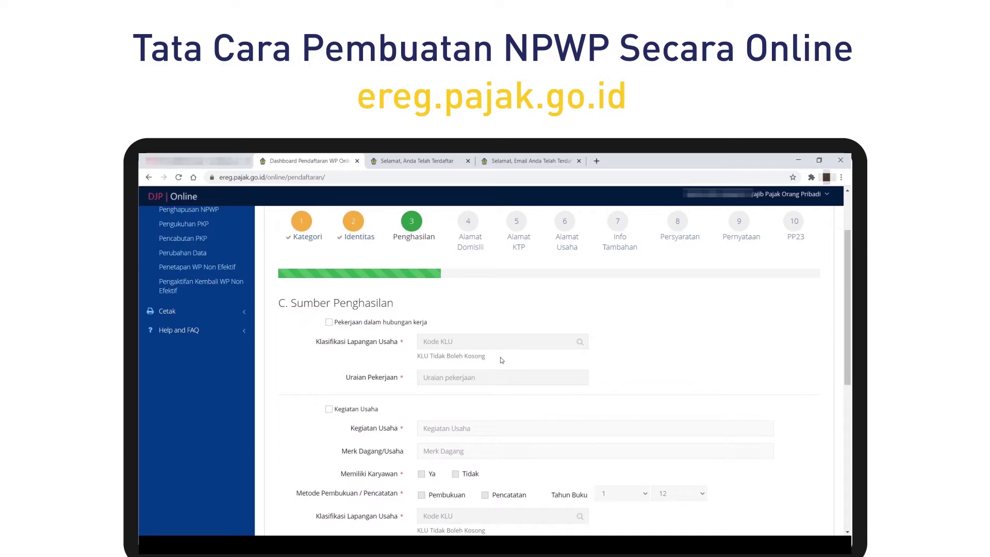
{"action": "scroll", "coordinate": [499, 354], "scroll_direction": "down", "scroll_amount": 4}
{"action": "scroll", "coordinate": [479, 353], "scroll_direction": "down", "scroll_amount": 3}
{"action": "scroll", "coordinate": [383, 347], "scroll_direction": "up", "scroll_amount": 7}
{"action": "left_click", "coordinate": [329, 322]}
{"action": "left_click", "coordinate": [464, 341]}
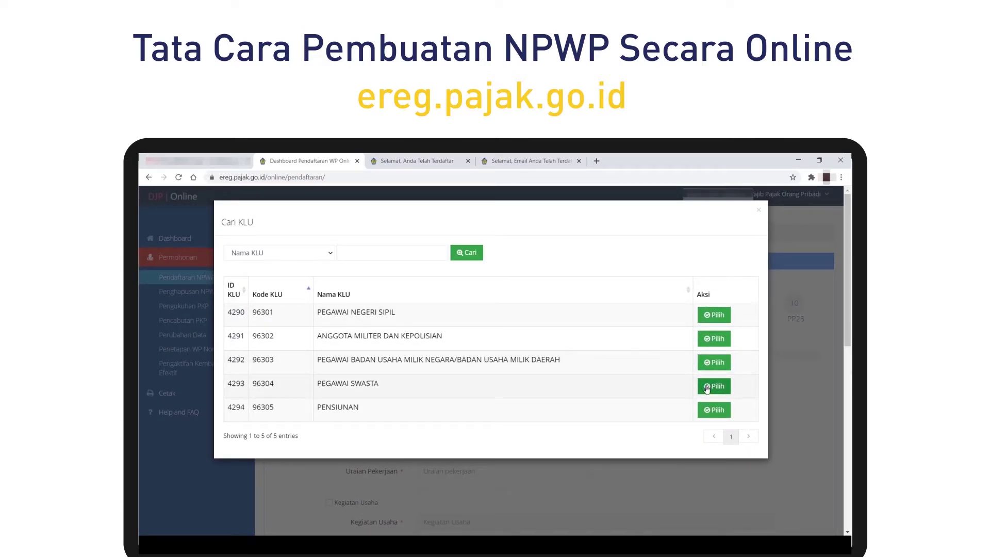
{"action": "left_click", "coordinate": [724, 389]}
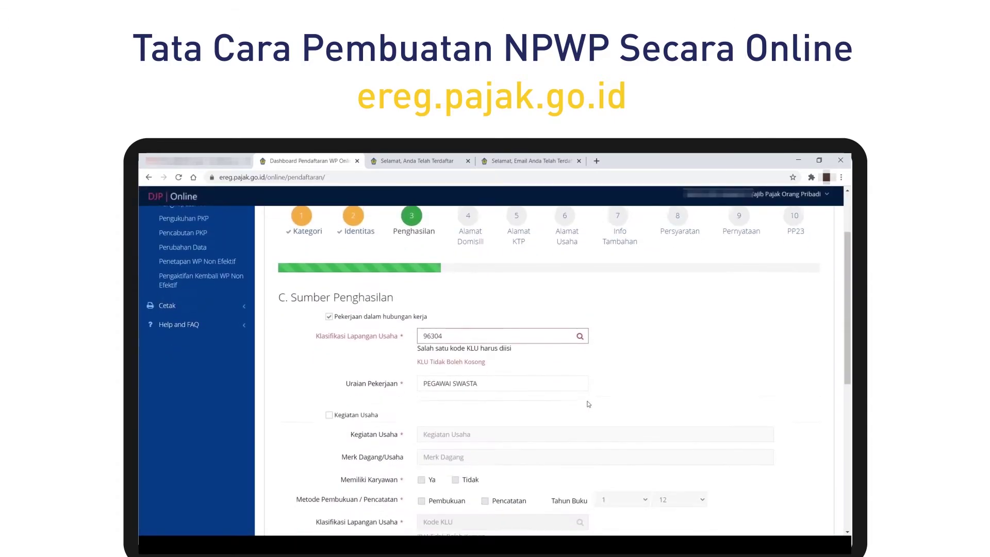
Leave the job description as filled and continue to the Alamat Domisili step.
{"action": "left_click", "coordinate": [489, 380]}
{"action": "left_click", "coordinate": [607, 358]}
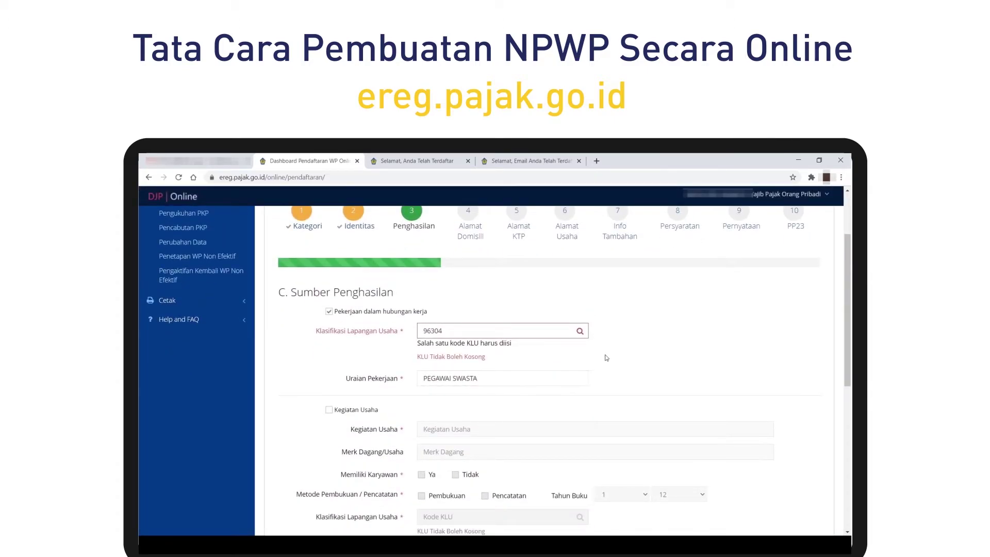
{"action": "scroll", "coordinate": [567, 371], "scroll_direction": "down", "scroll_amount": 7}
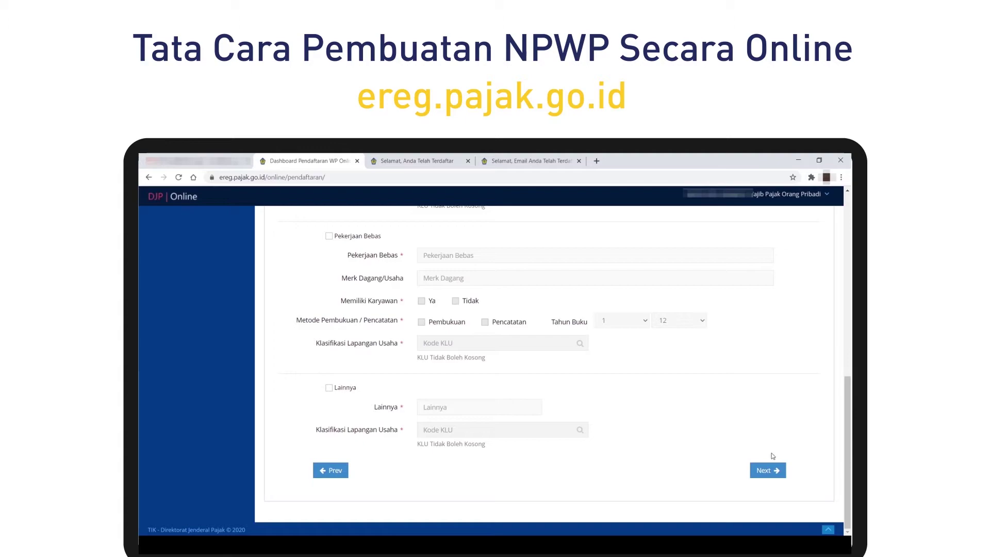
{"action": "left_click", "coordinate": [768, 470]}
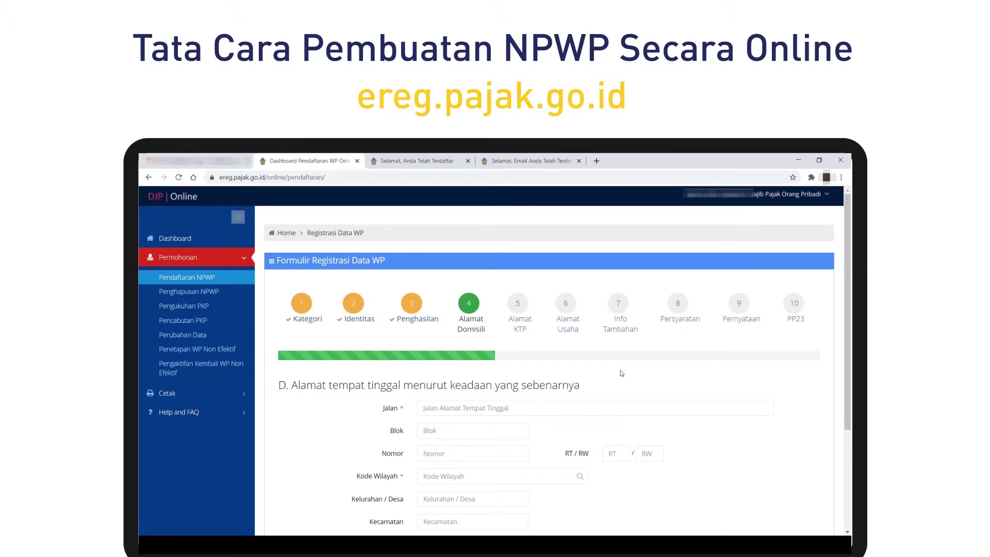
{"action": "scroll", "coordinate": [618, 373], "scroll_direction": "down", "scroll_amount": 2}
Enter the street address and pick the region code found by village and district.
{"action": "left_click", "coordinate": [487, 319]}
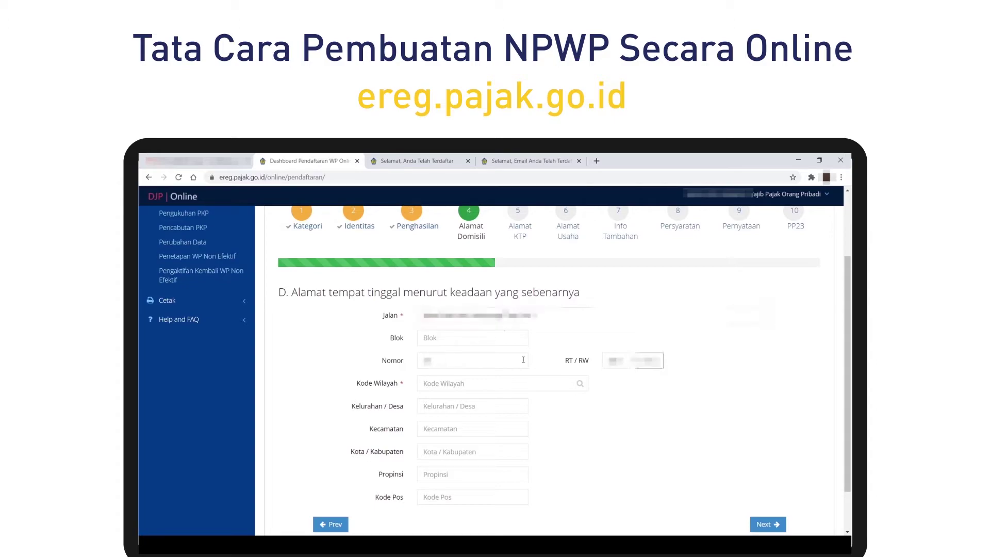
{"action": "left_click", "coordinate": [543, 385]}
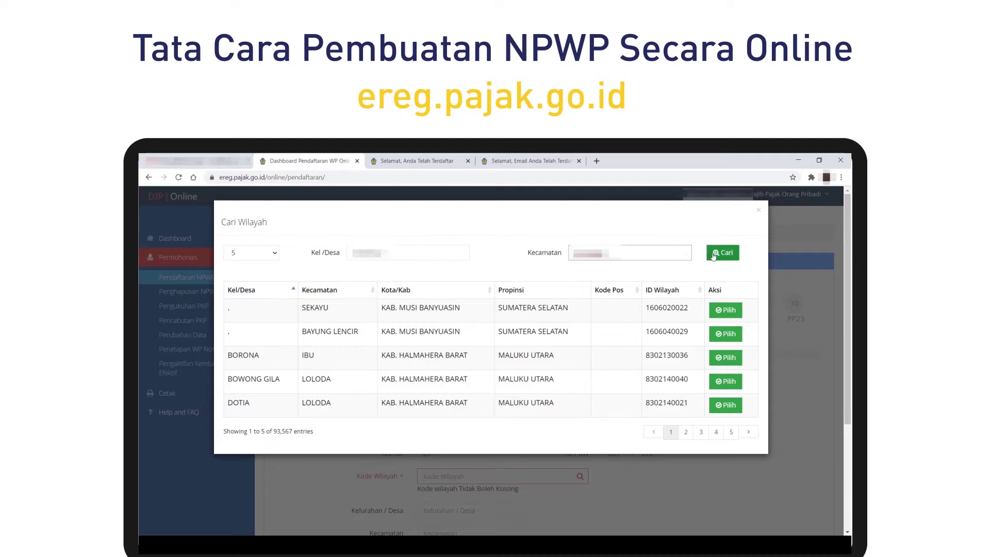
{"action": "left_click", "coordinate": [716, 257]}
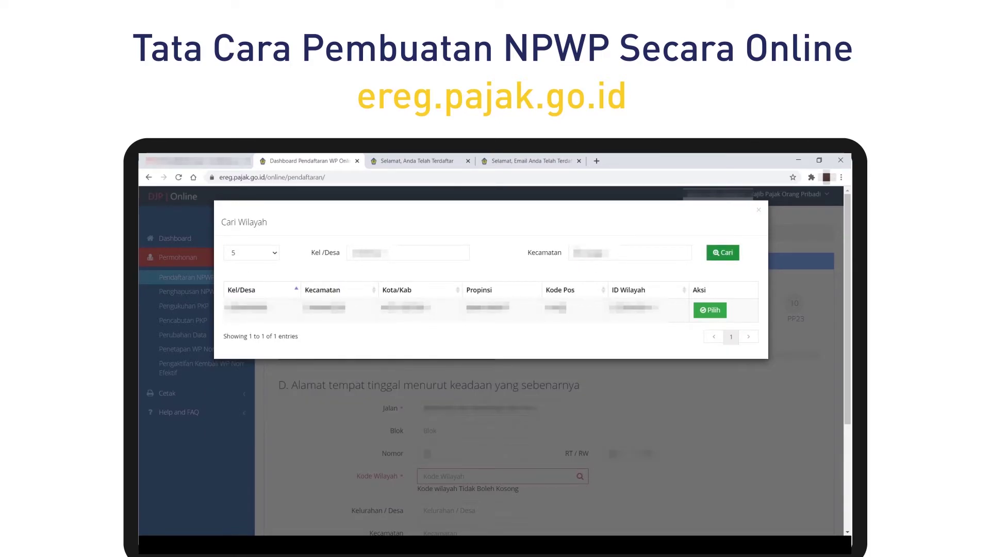
{"action": "left_click", "coordinate": [710, 310]}
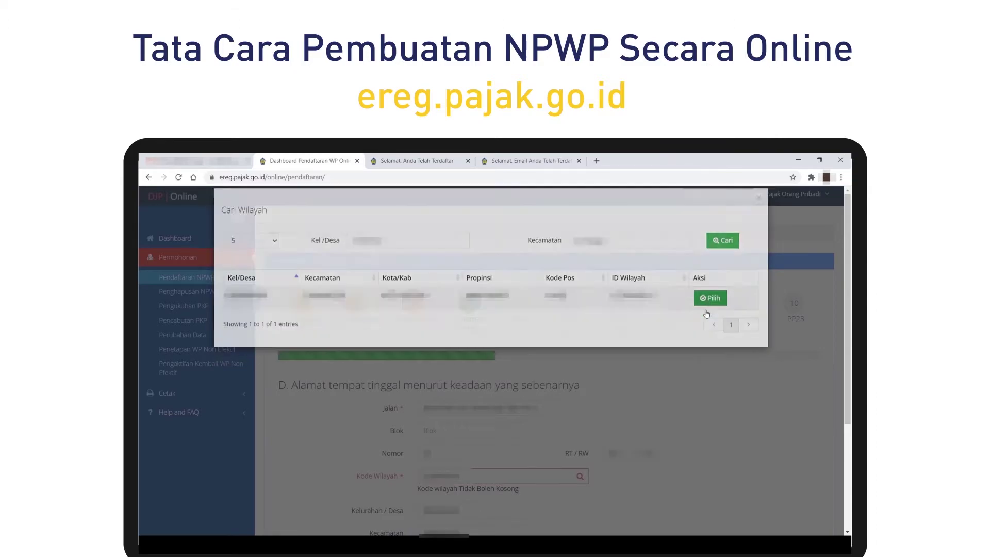
{"action": "scroll", "coordinate": [588, 371], "scroll_direction": "down", "scroll_amount": 3}
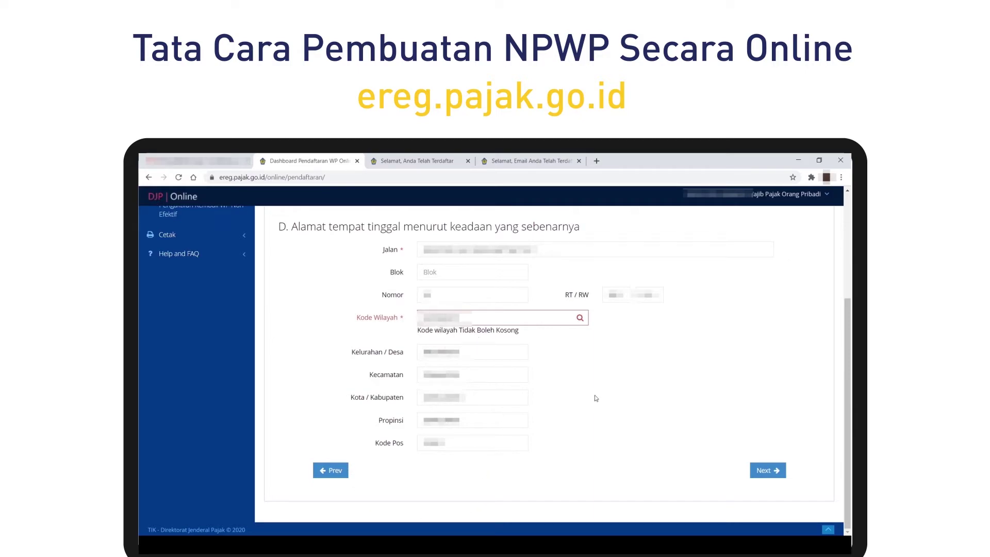
Copy the residential address as the KTP address and continue to Alamat Tempat Usaha.
{"action": "left_click", "coordinate": [759, 470]}
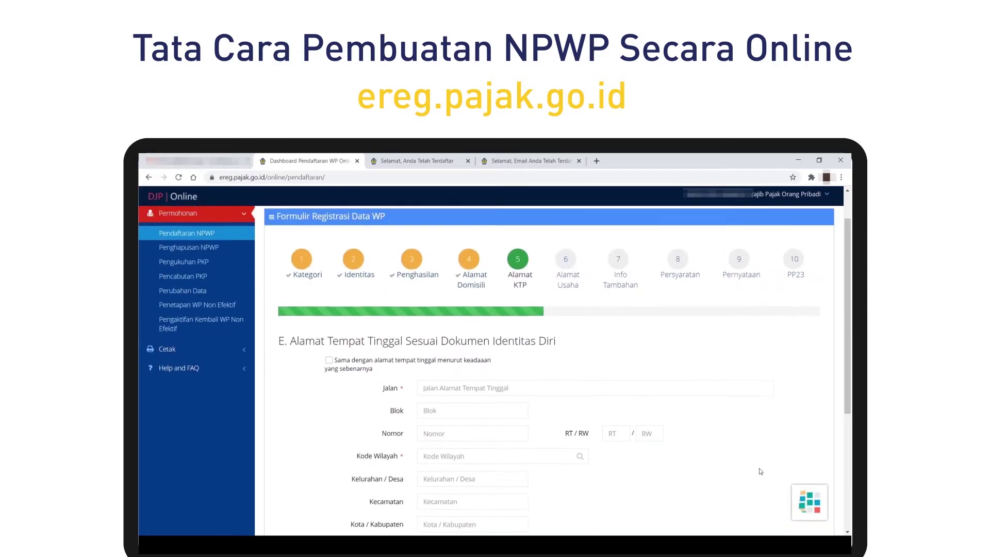
{"action": "scroll", "coordinate": [584, 378], "scroll_direction": "down", "scroll_amount": 1}
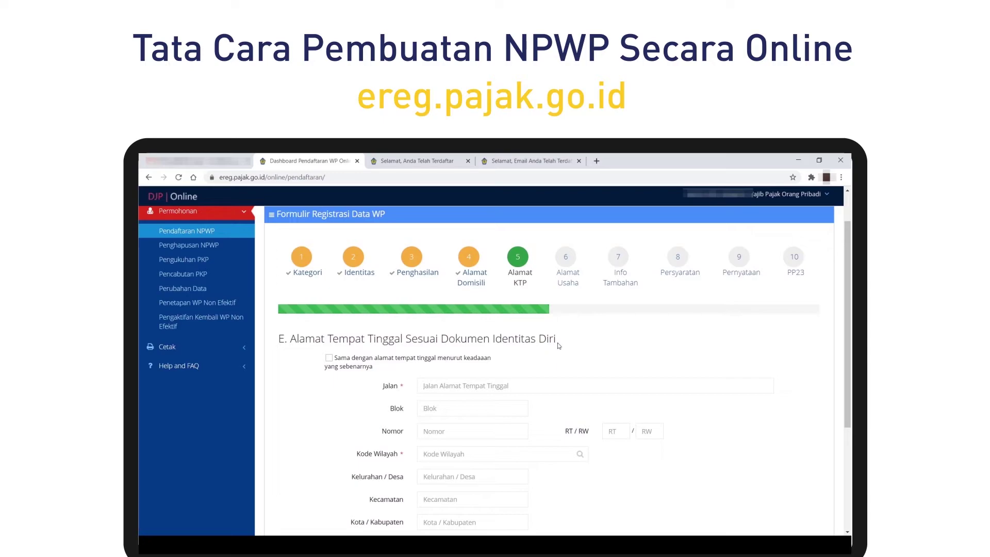
{"action": "left_click", "coordinate": [329, 358]}
{"action": "scroll", "coordinate": [329, 360], "scroll_direction": "up", "scroll_amount": 5}
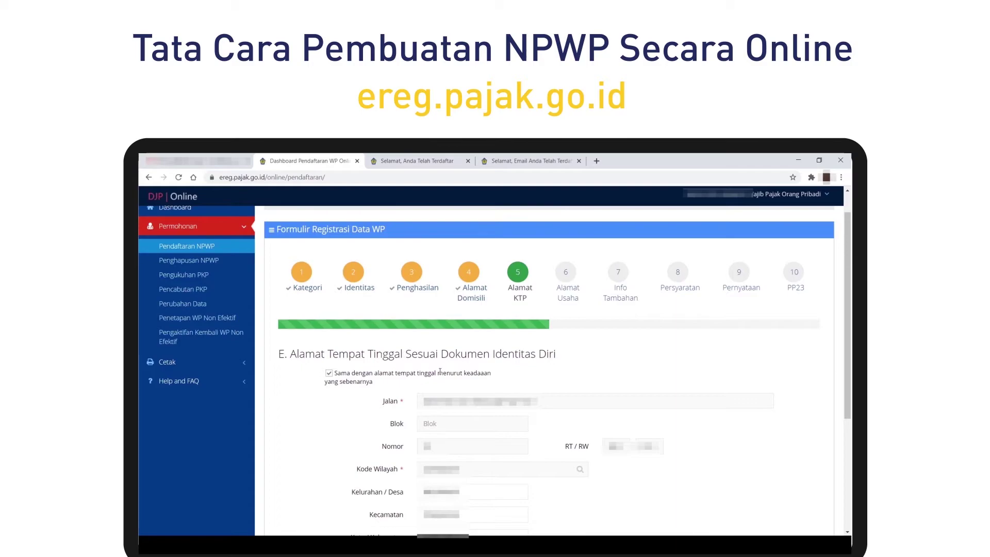
{"action": "scroll", "coordinate": [458, 393], "scroll_direction": "down", "scroll_amount": 5}
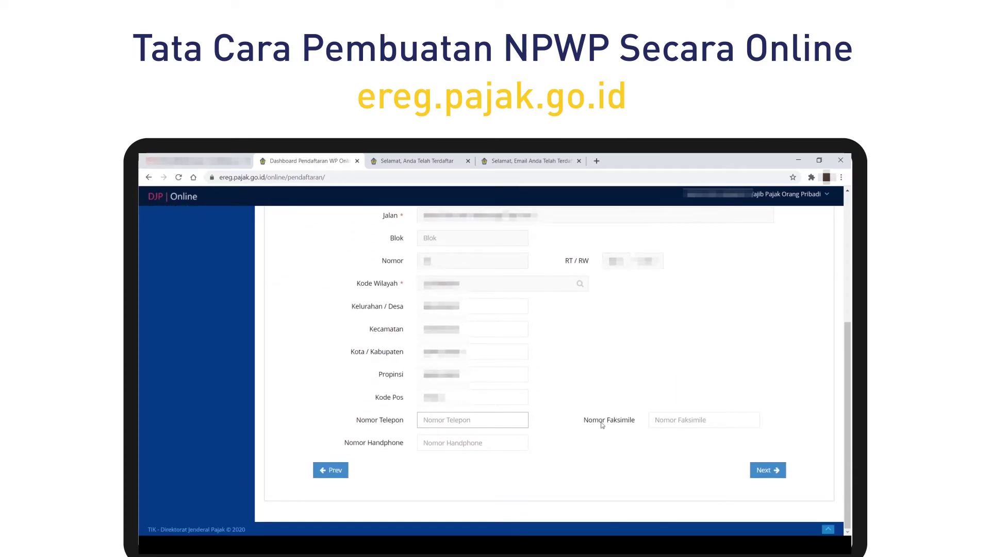
{"action": "left_click", "coordinate": [758, 471]}
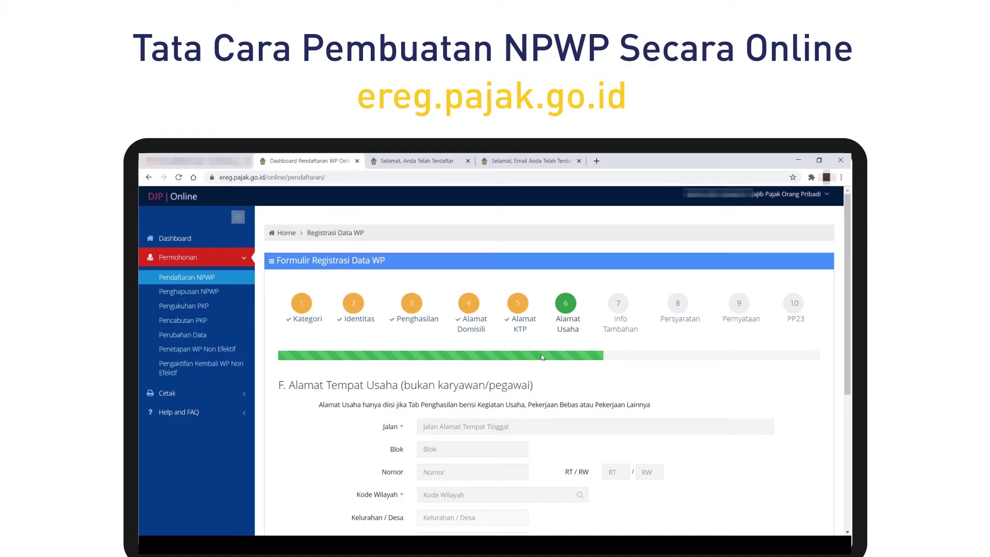
Skip the business address step and set monthly income to Kurang Dari Rp. 4.500.000.
{"action": "scroll", "coordinate": [541, 356], "scroll_direction": "down", "scroll_amount": 5}
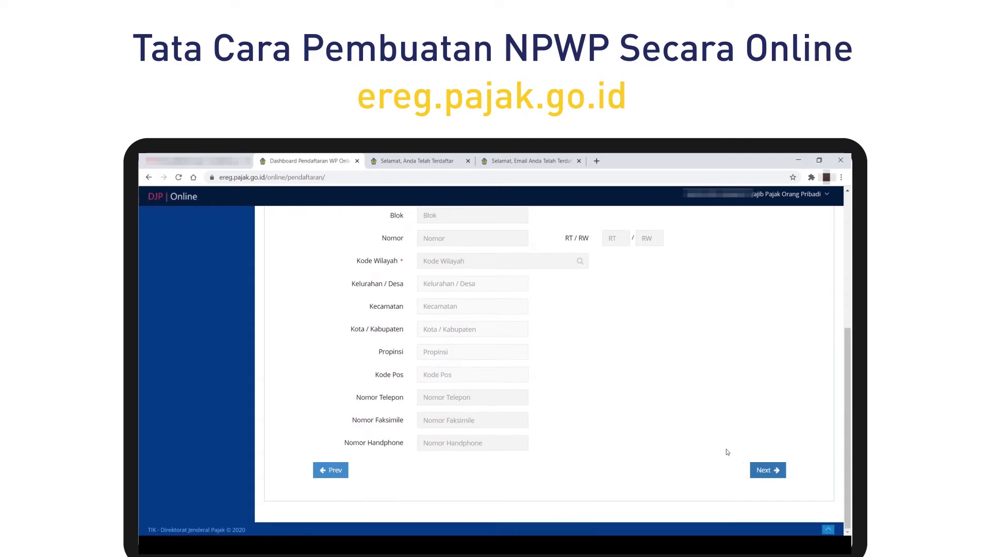
{"action": "left_click", "coordinate": [763, 471]}
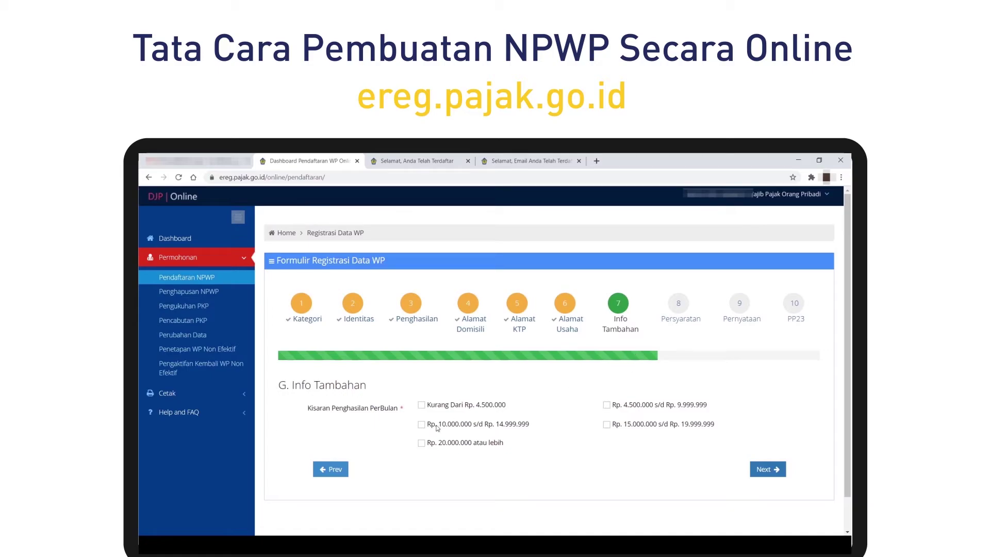
{"action": "left_click", "coordinate": [421, 406]}
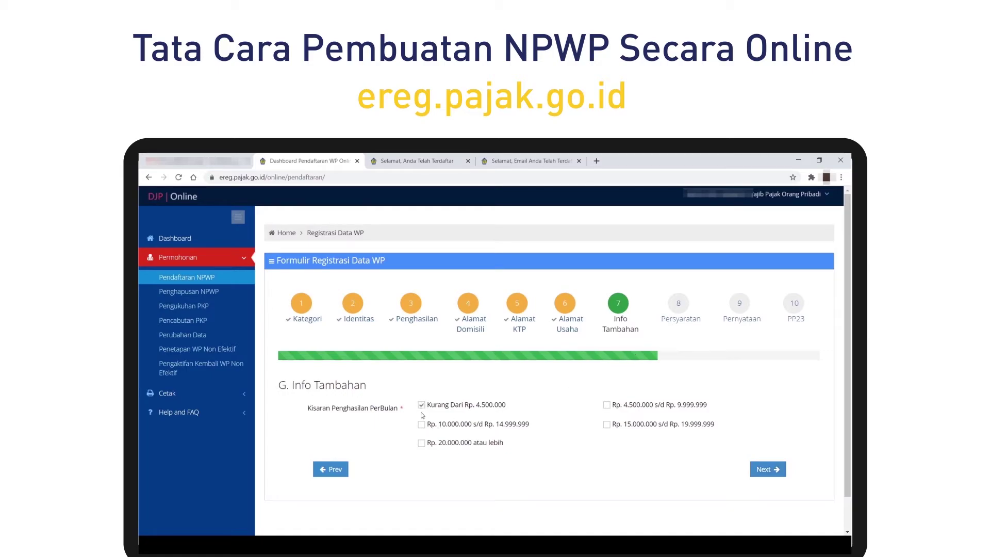
{"action": "left_click", "coordinate": [766, 470]}
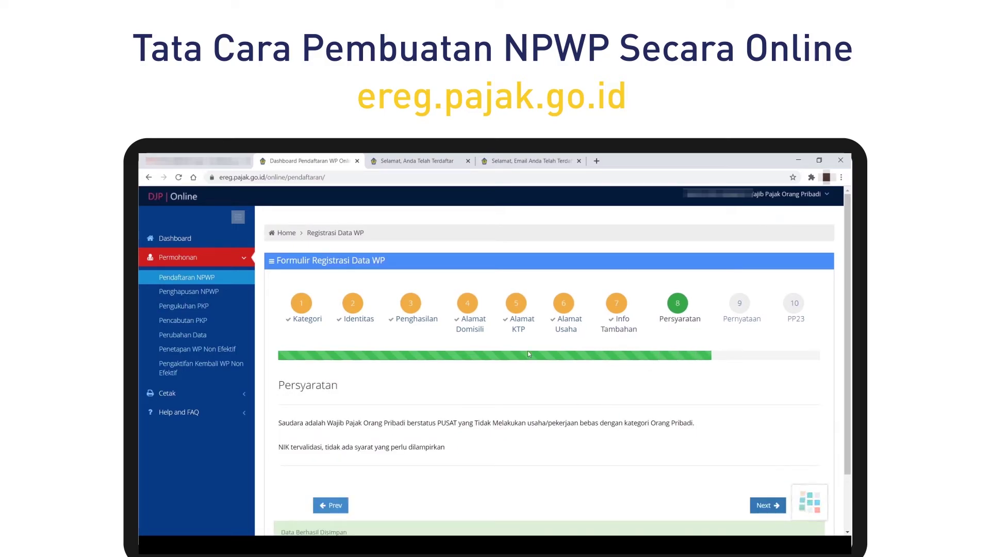
Pass step 8 Persyaratan to reach step 9 Pernyataan.
{"action": "scroll", "coordinate": [514, 369], "scroll_direction": "down", "scroll_amount": 1}
{"action": "scroll", "coordinate": [514, 370], "scroll_direction": "down", "scroll_amount": 1}
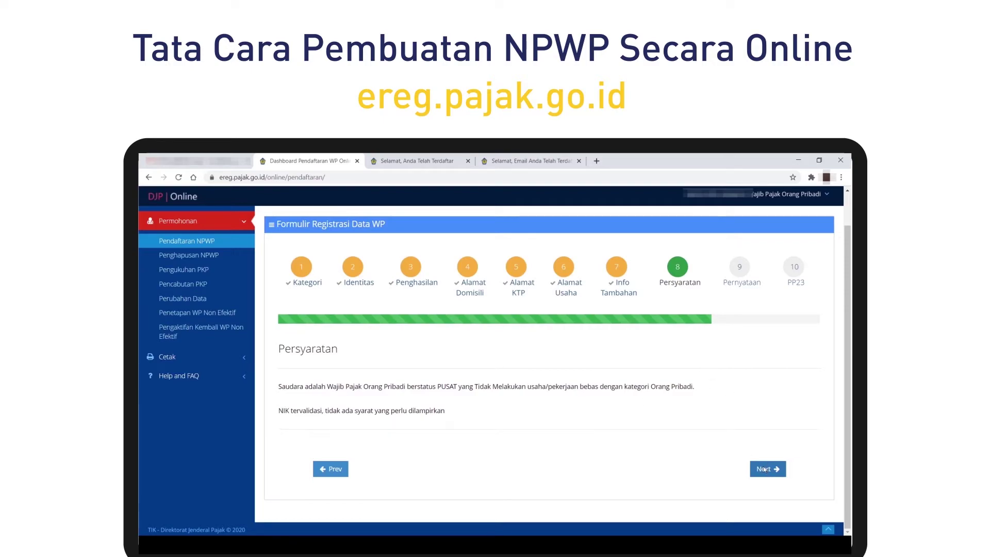
{"action": "left_click", "coordinate": [764, 470]}
{"action": "scroll", "coordinate": [664, 381], "scroll_direction": "down", "scroll_amount": 2}
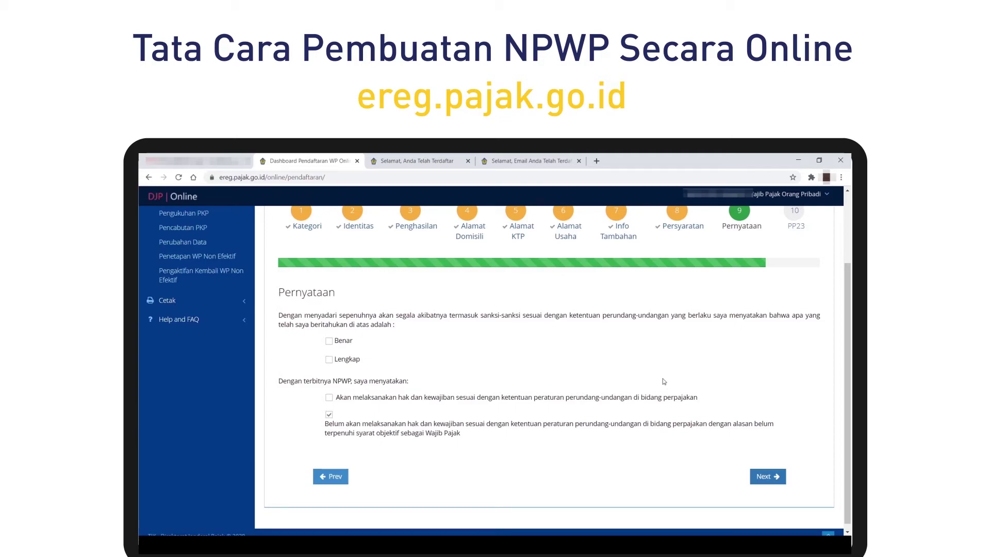
Tick the Benar and Lengkap declarations and continue to step 10 PP23.
{"action": "left_click", "coordinate": [329, 341]}
{"action": "left_click", "coordinate": [329, 359]}
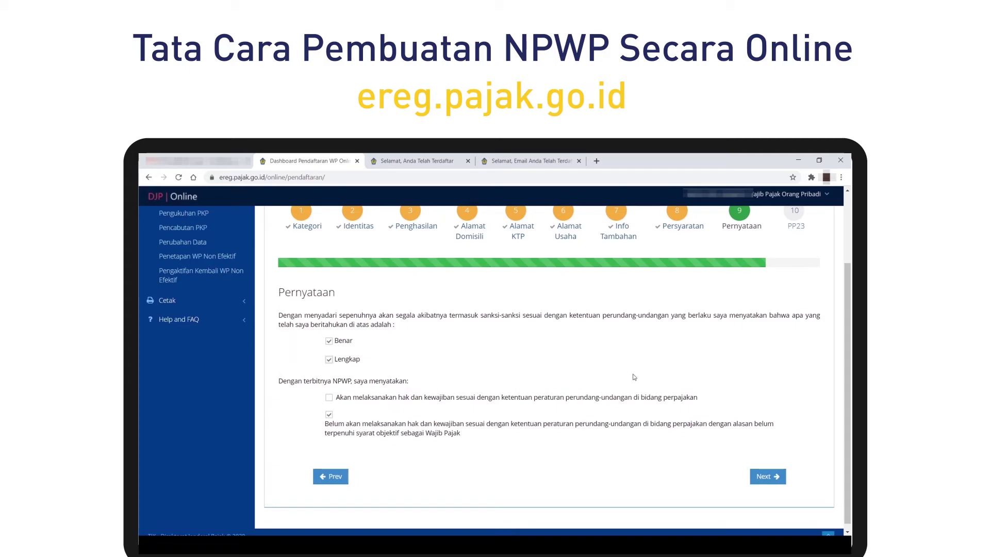
{"action": "left_click", "coordinate": [765, 477]}
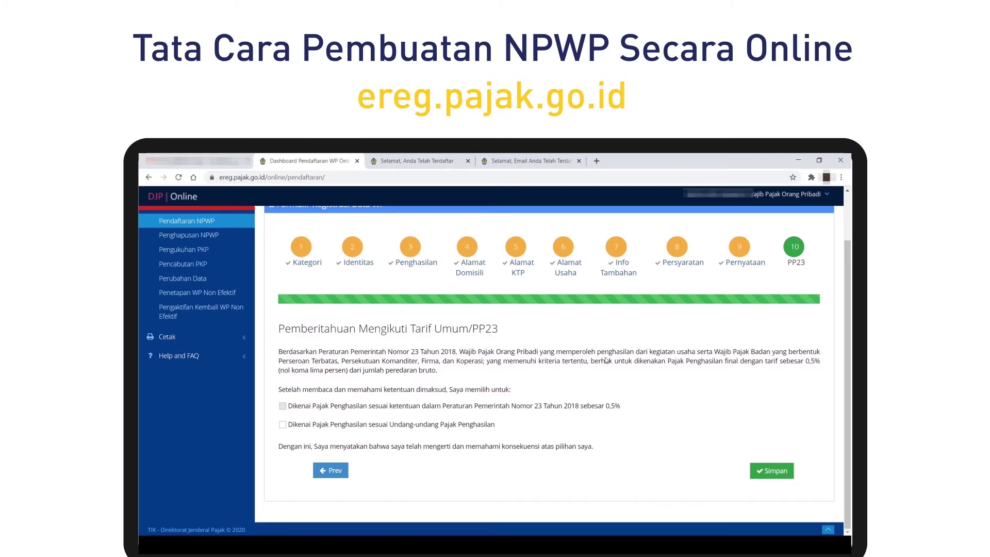
Select 'Dikenai Pajak Penghasilan sesuai Undang-undang Pajak Penghasilan' and save the form, confirming with Ya.
{"action": "left_click", "coordinate": [755, 471]}
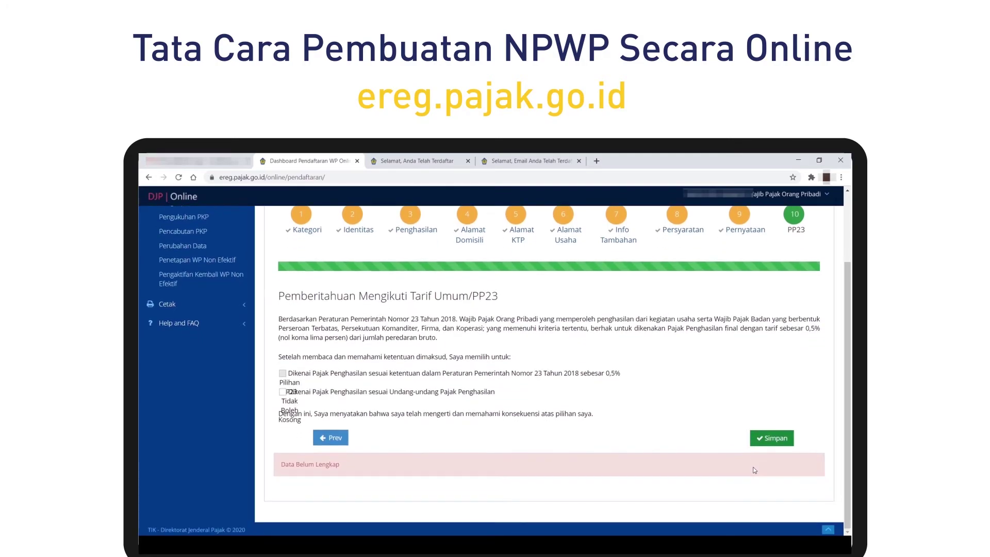
{"action": "left_click", "coordinate": [282, 392]}
{"action": "scroll", "coordinate": [361, 408], "scroll_direction": "down", "scroll_amount": 3}
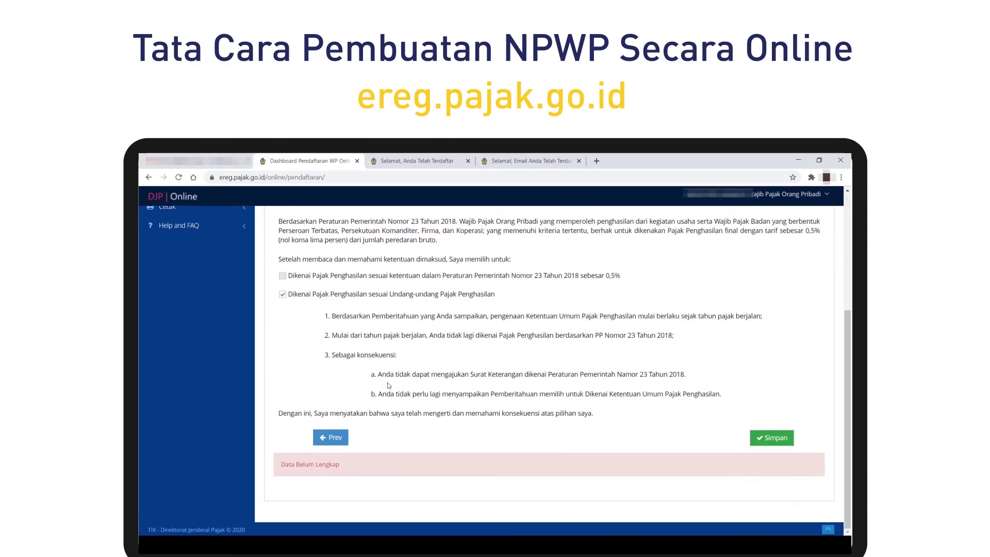
{"action": "scroll", "coordinate": [376, 384], "scroll_direction": "up", "scroll_amount": 3}
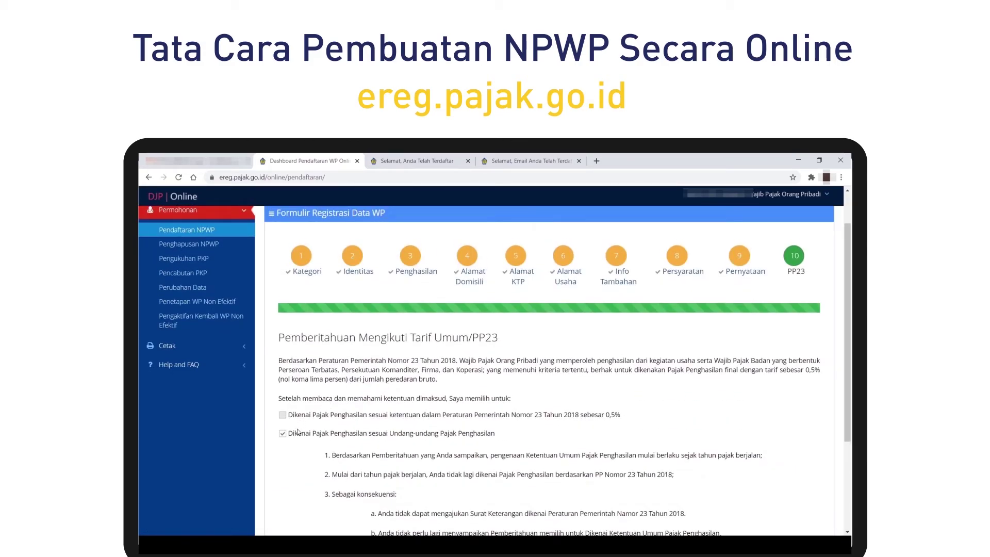
{"action": "scroll", "coordinate": [846, 426], "scroll_direction": "down", "scroll_amount": 3}
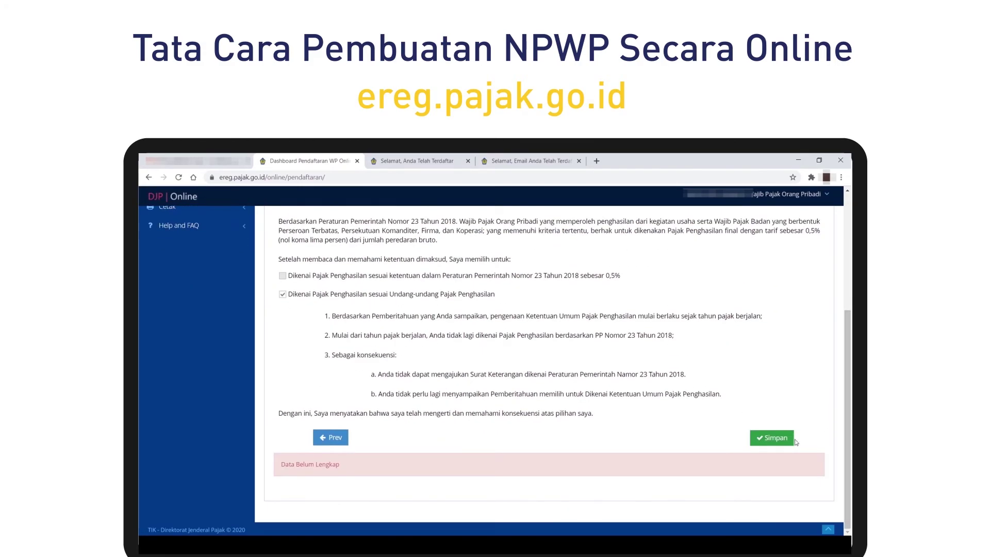
{"action": "left_click", "coordinate": [771, 437]}
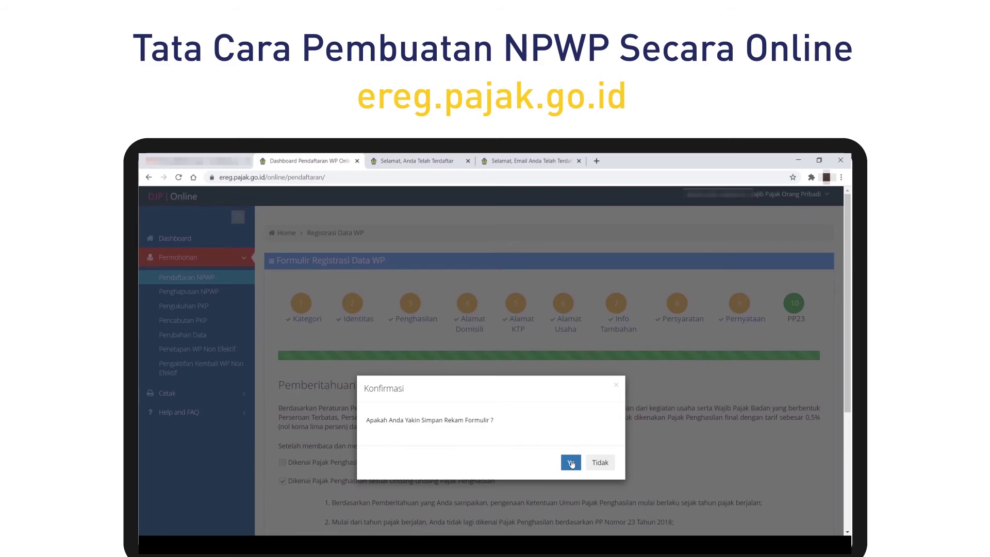
{"action": "left_click", "coordinate": [571, 464]}
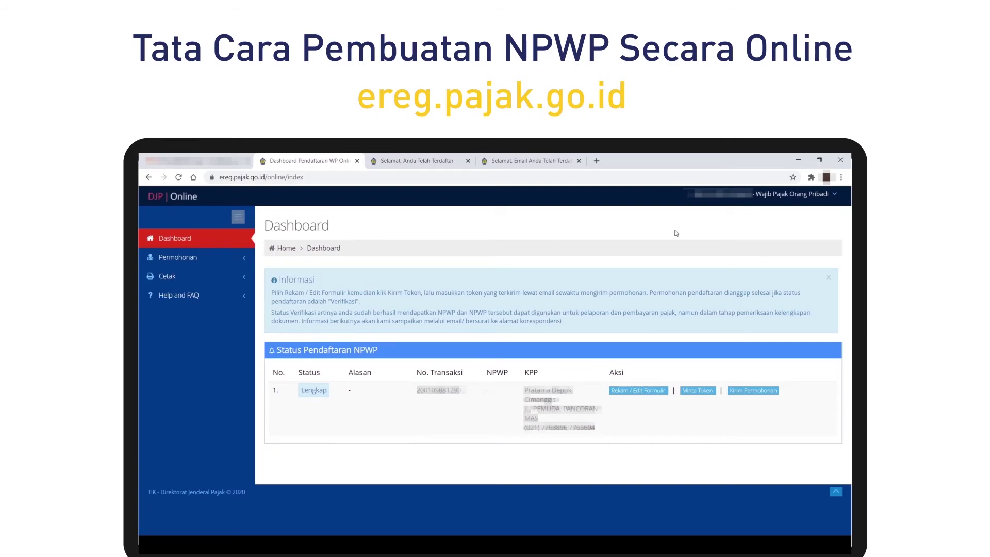
Start the submission and agree to both tax statements, then back out to get a token.
{"action": "left_click", "coordinate": [736, 394]}
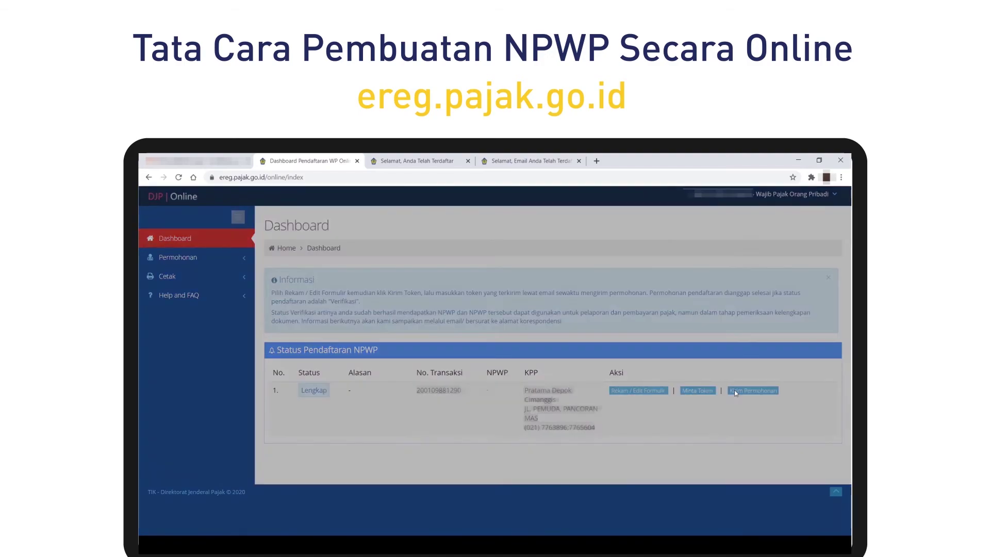
{"action": "left_click", "coordinate": [411, 309]}
{"action": "left_click", "coordinate": [408, 298]}
{"action": "left_click", "coordinate": [787, 419]}
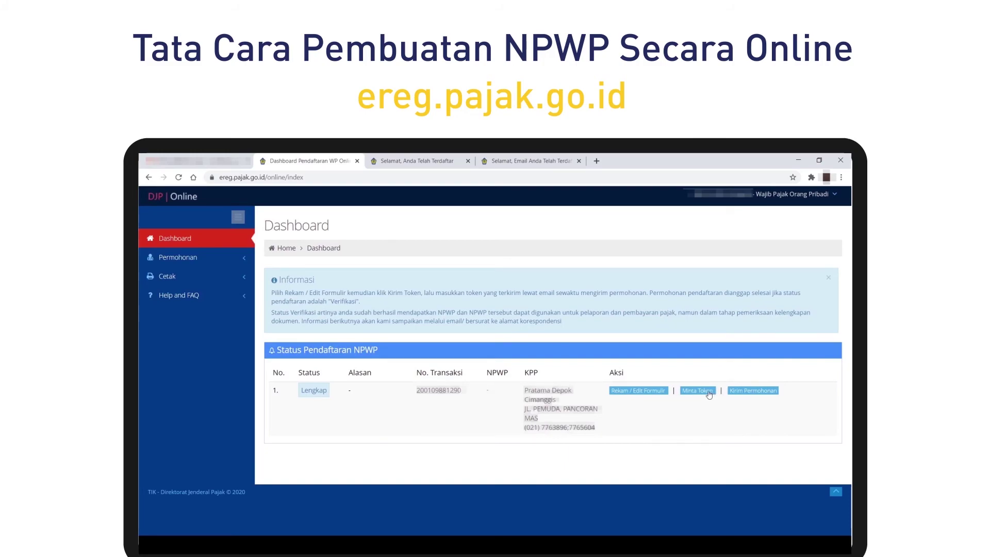
Request the registration token by entering the captcha, then go to the Gmail inbox.
{"action": "left_click", "coordinate": [709, 393]}
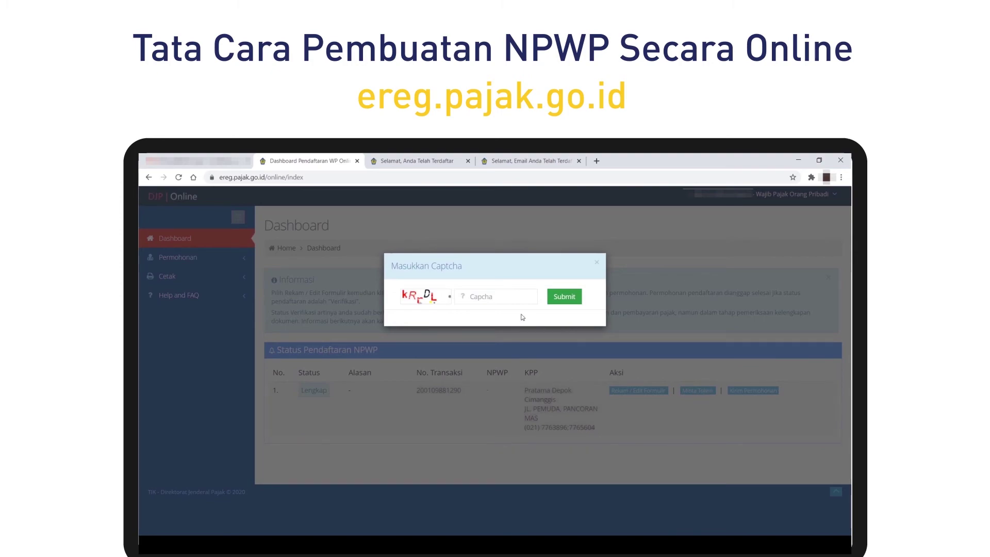
{"action": "left_click", "coordinate": [517, 299]}
{"action": "type", "text": "kR"}
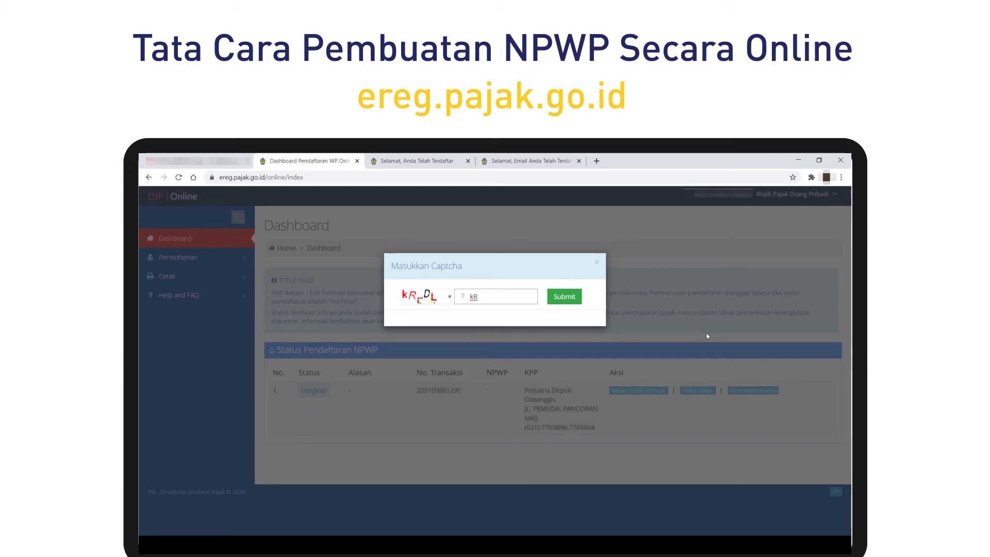
{"action": "type", "text": "rDL"}
{"action": "left_click", "coordinate": [567, 298]}
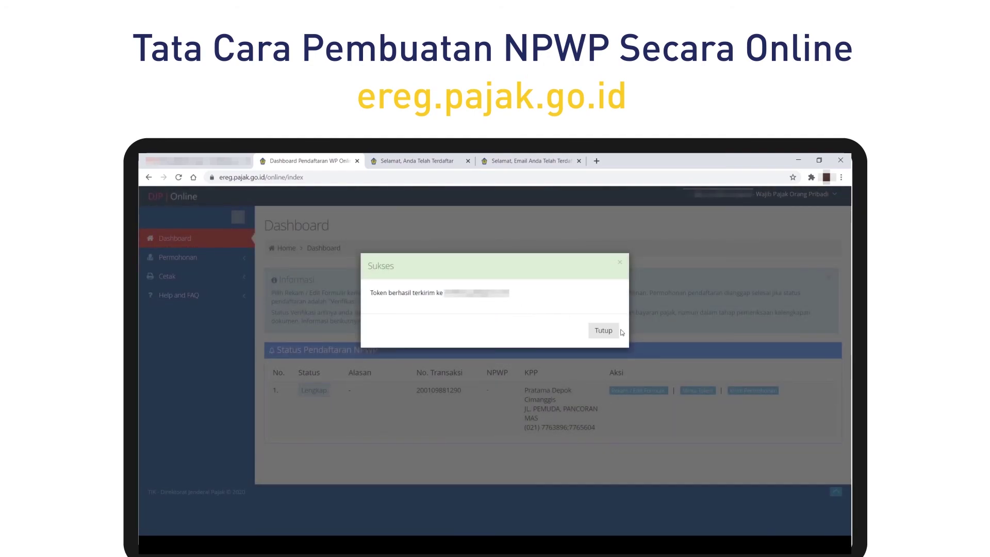
{"action": "left_click", "coordinate": [601, 331]}
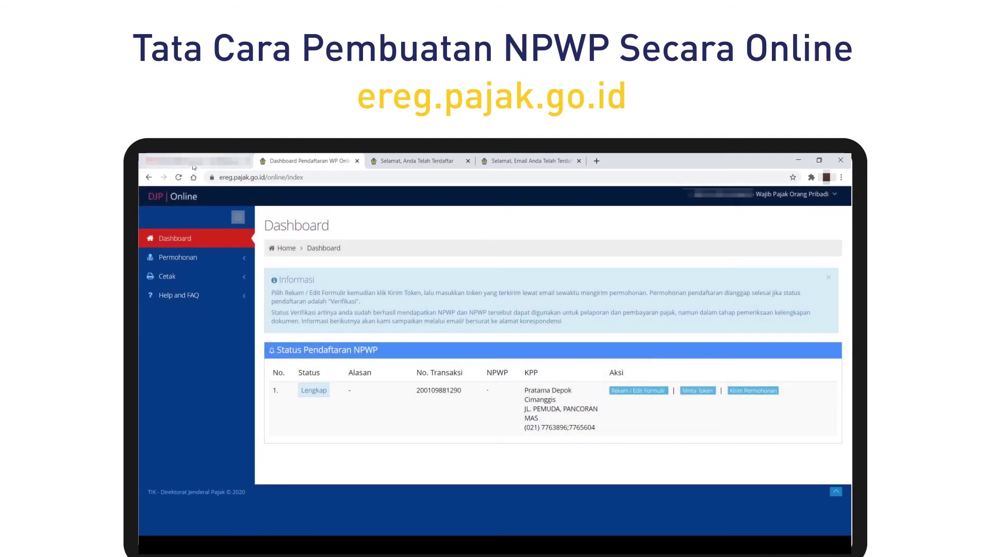
{"action": "left_click", "coordinate": [194, 164]}
{"action": "left_click", "coordinate": [181, 260]}
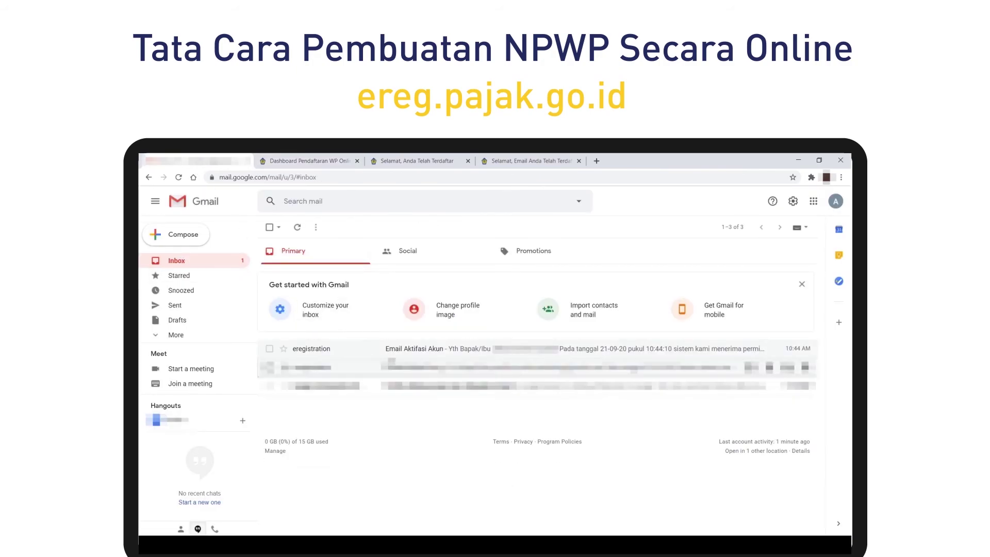
Refresh the inbox, open the Generate Token email and copy the token number.
{"action": "left_click", "coordinate": [213, 260]}
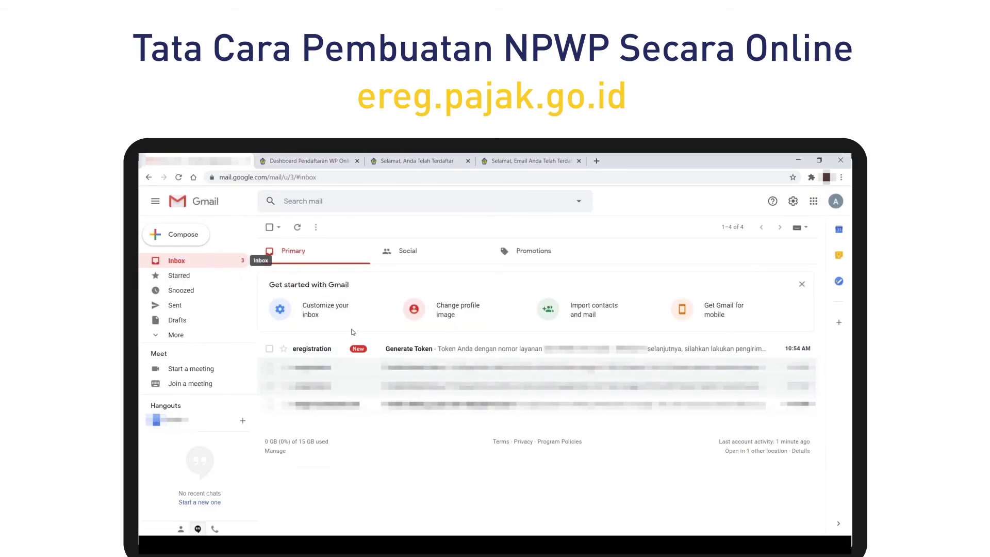
{"action": "left_click", "coordinate": [383, 349]}
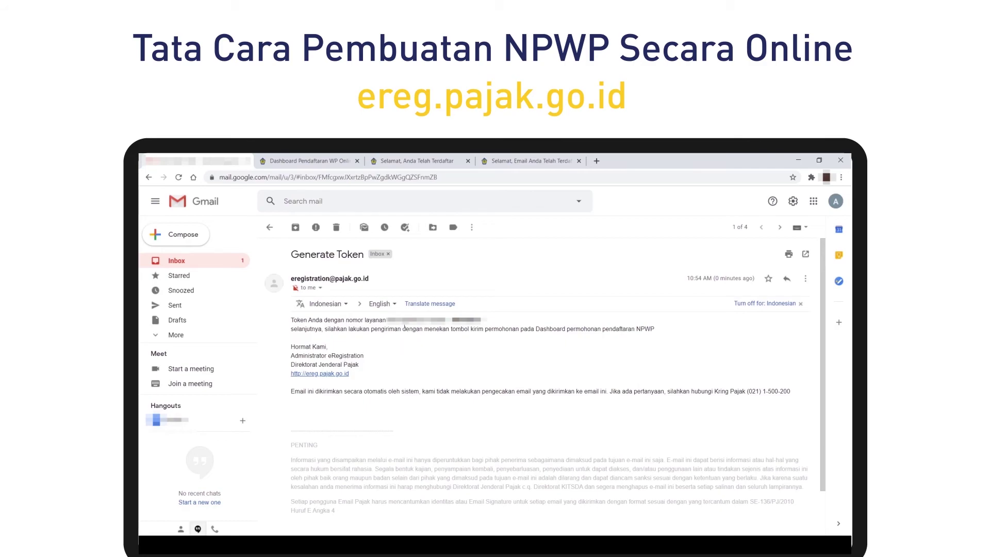
{"action": "double_click", "coordinate": [467, 319]}
{"action": "left_click", "coordinate": [467, 320]}
{"action": "triple_click", "coordinate": [467, 320]}
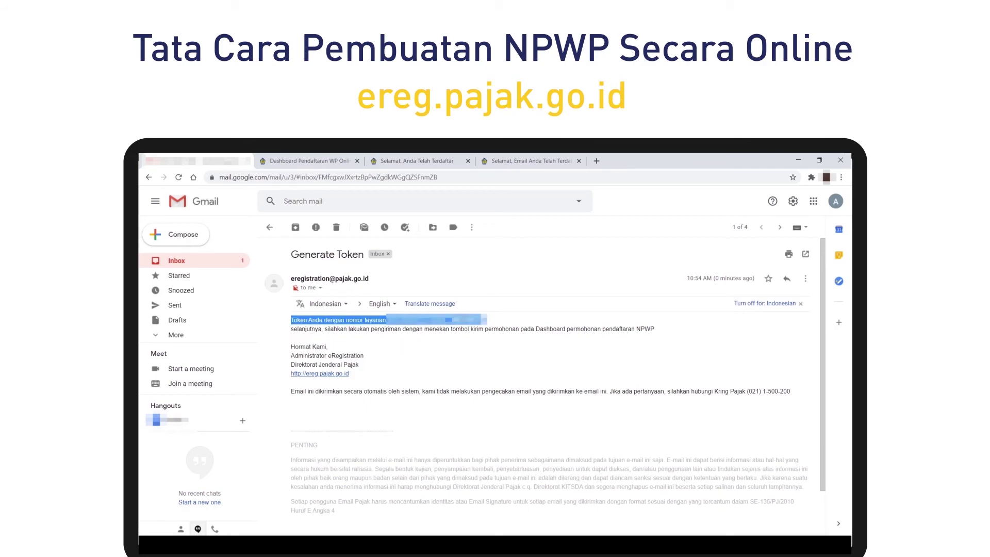
{"action": "left_click", "coordinate": [466, 320]}
{"action": "left_click_drag", "start_coordinate": [445, 320], "coordinate": [475, 320]}
{"action": "left_click", "coordinate": [475, 319]}
{"action": "double_click", "coordinate": [467, 320]}
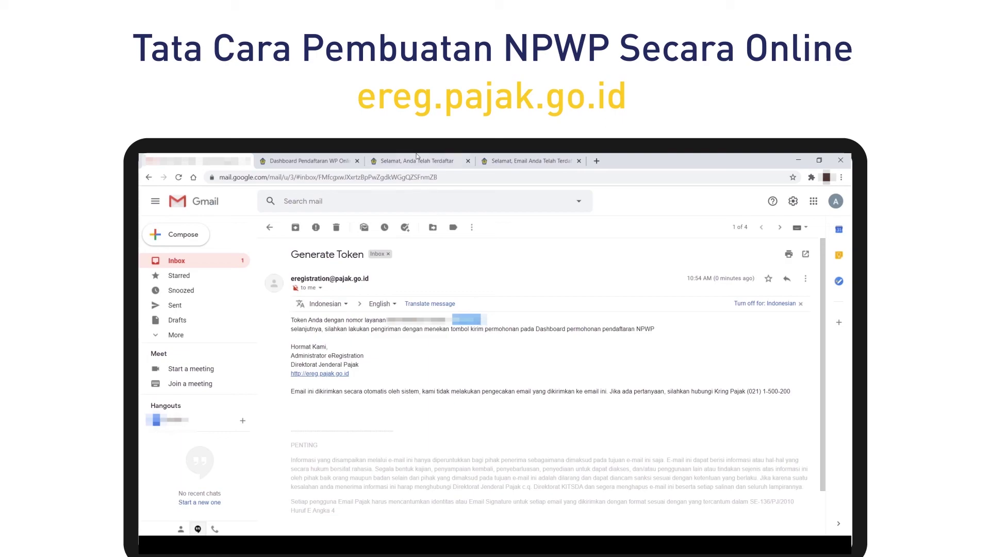
{"action": "left_click", "coordinate": [531, 161]}
Send the application via Kirim Permohonan with the pasted token, then close the notification.
{"action": "left_click", "coordinate": [341, 158]}
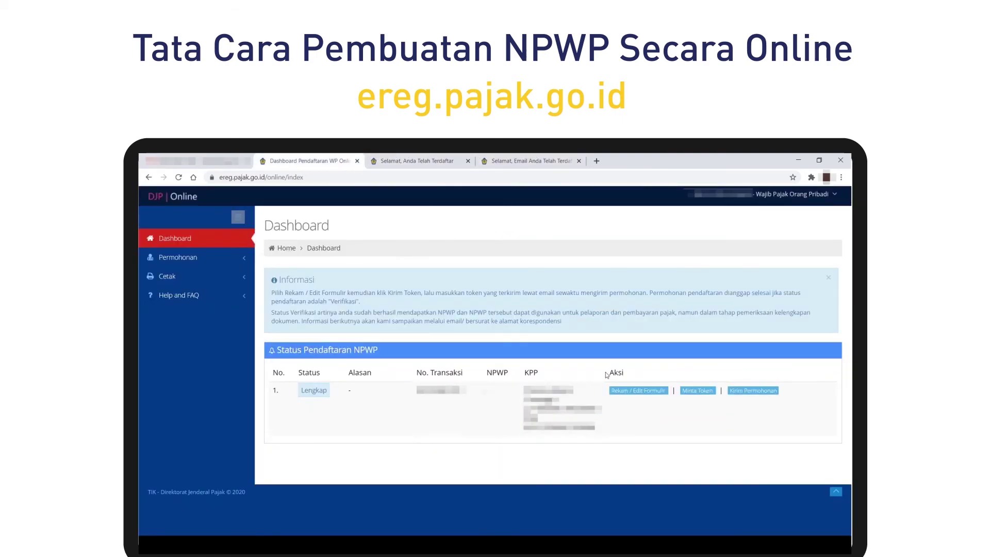
{"action": "left_click", "coordinate": [736, 395]}
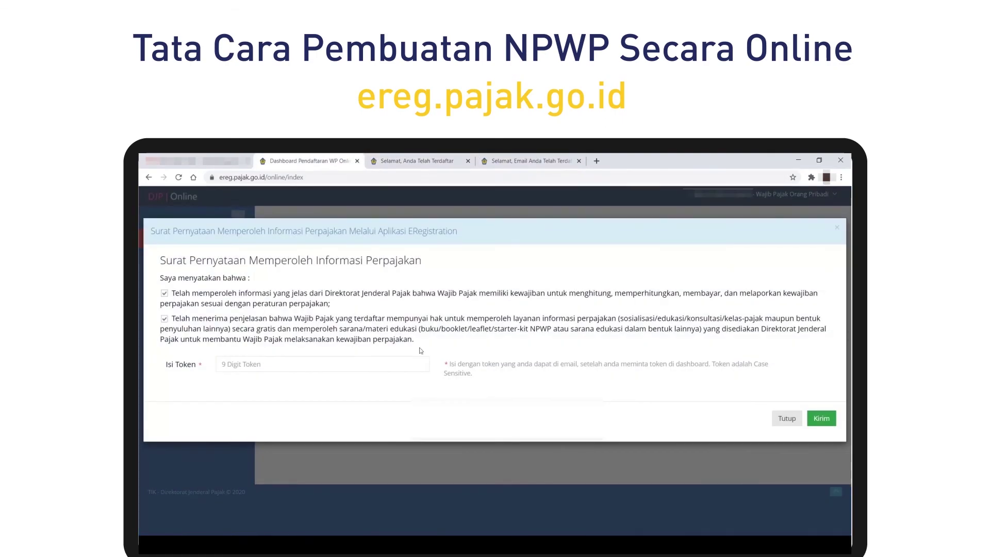
{"action": "left_click", "coordinate": [269, 362]}
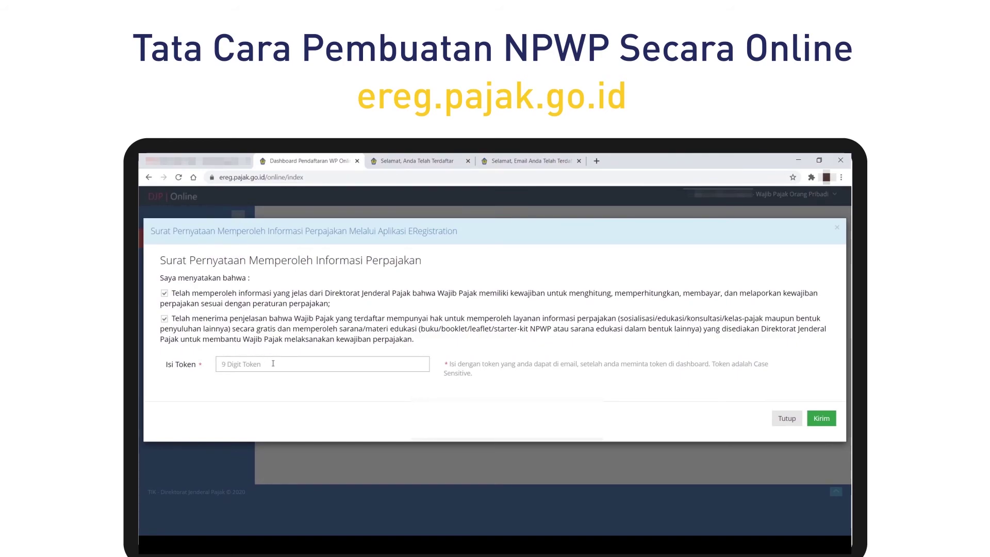
{"action": "key", "text": "ctrl+v"}
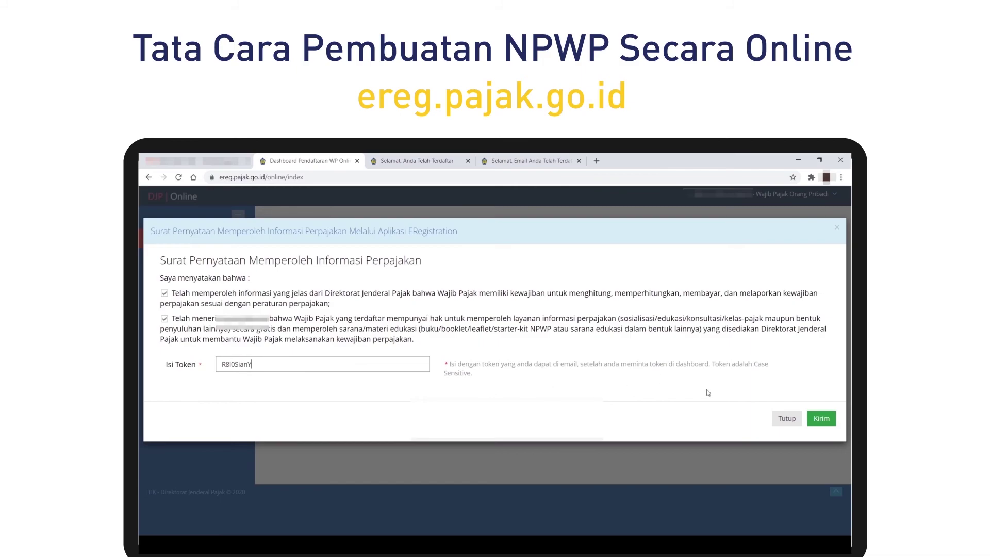
{"action": "left_click", "coordinate": [821, 418]}
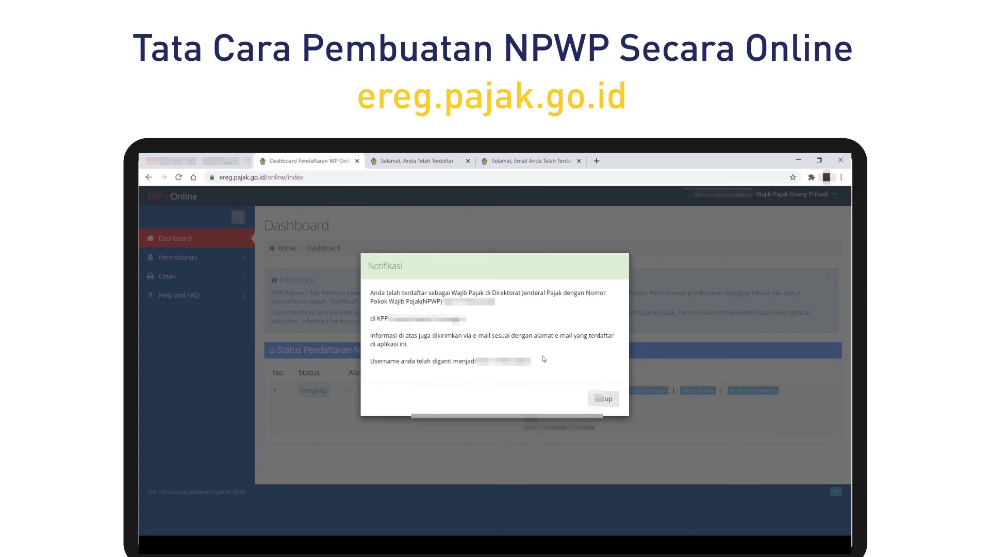
{"action": "left_click", "coordinate": [604, 400]}
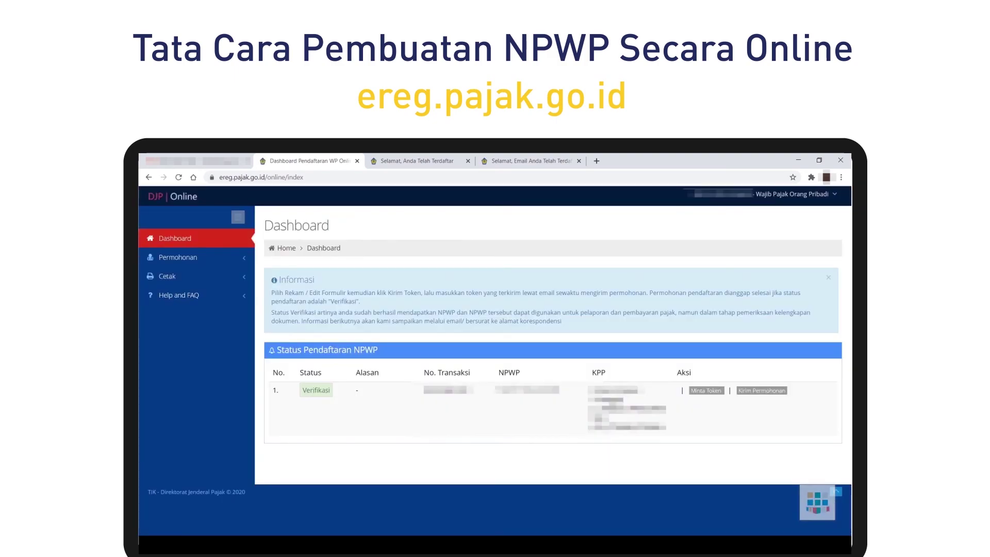
Open the 'Pendaftaran eRegistrasi Pajak Diterima' email in Gmail and enlarge the NPWP card image.
{"action": "key", "text": "ctrl+1"}
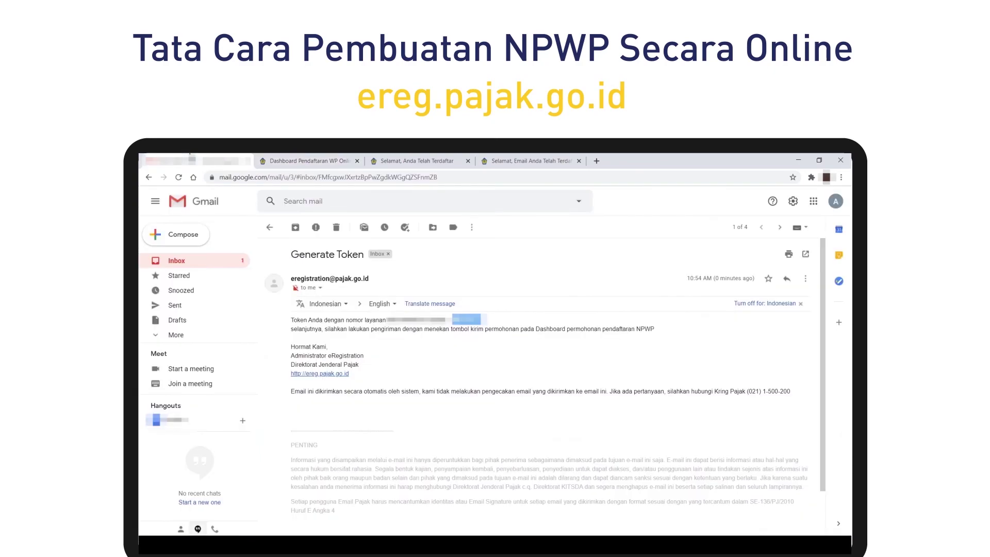
{"action": "left_click", "coordinate": [218, 258]}
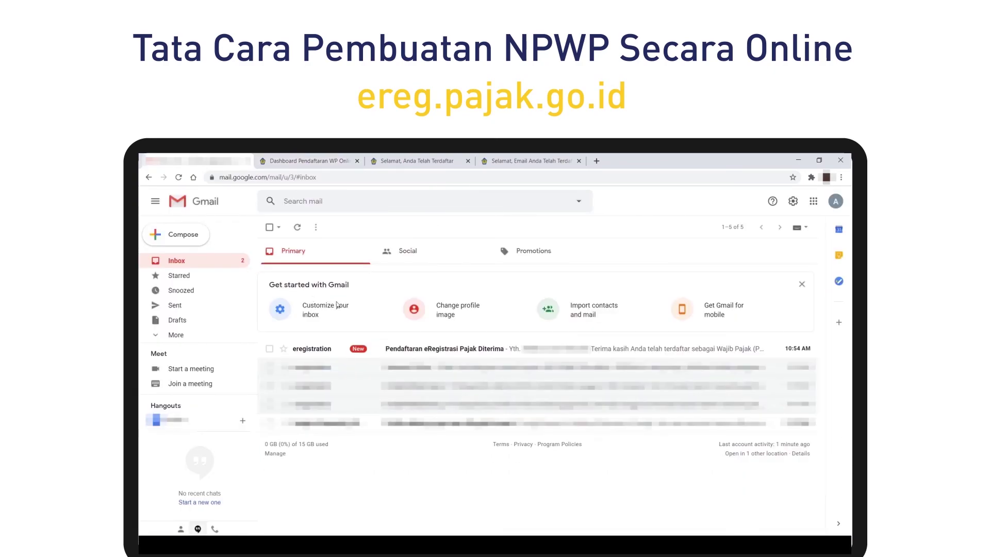
{"action": "left_click", "coordinate": [477, 350]}
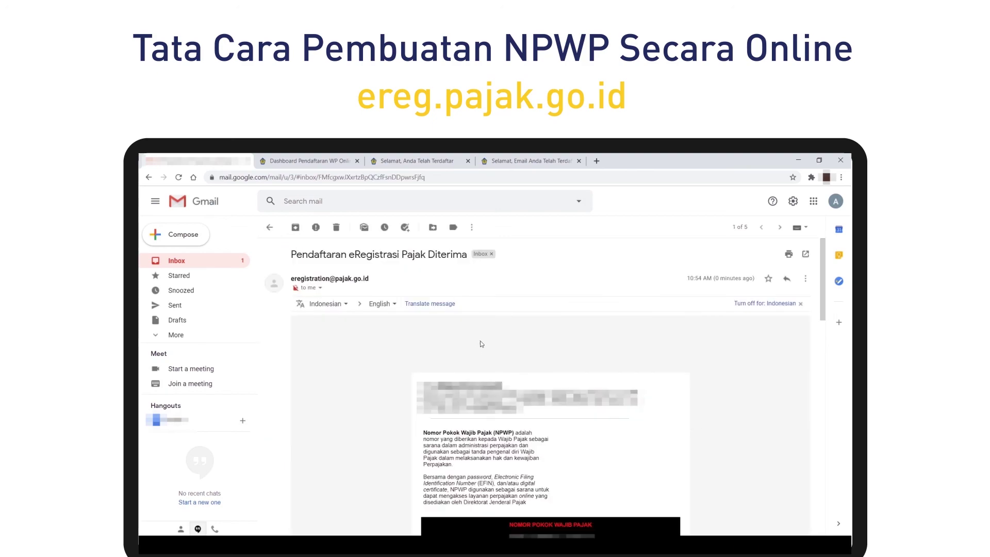
{"action": "scroll", "coordinate": [480, 341], "scroll_direction": "down", "scroll_amount": 2}
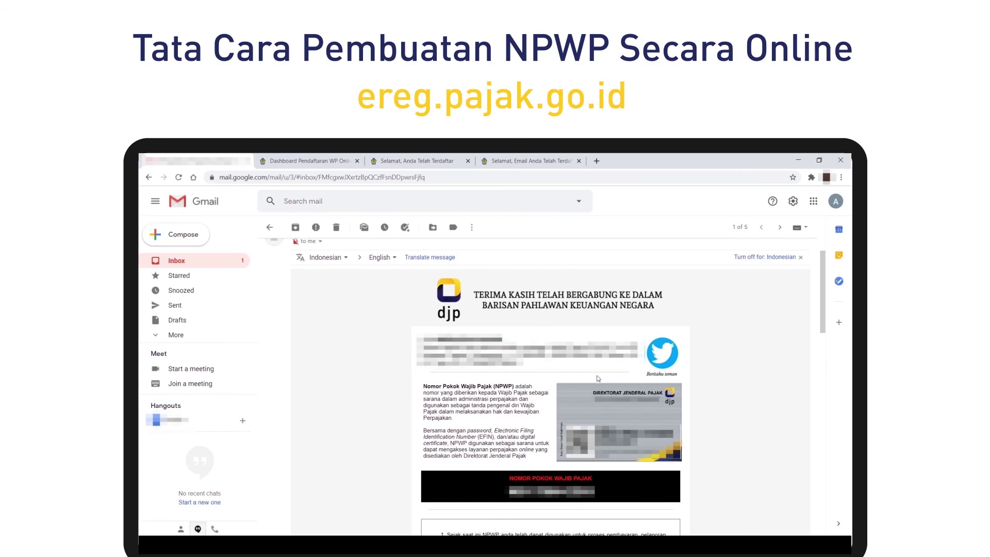
{"action": "left_click", "coordinate": [611, 405]}
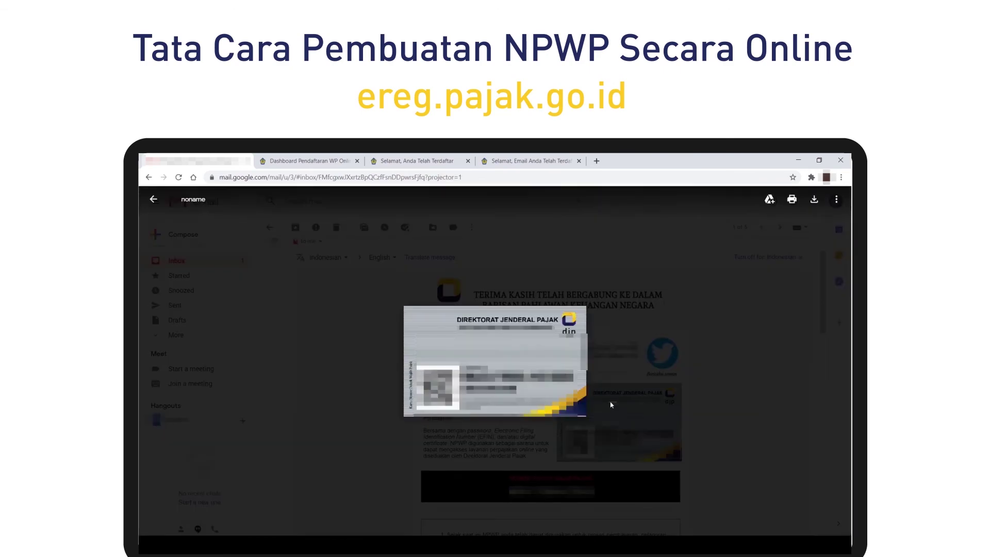